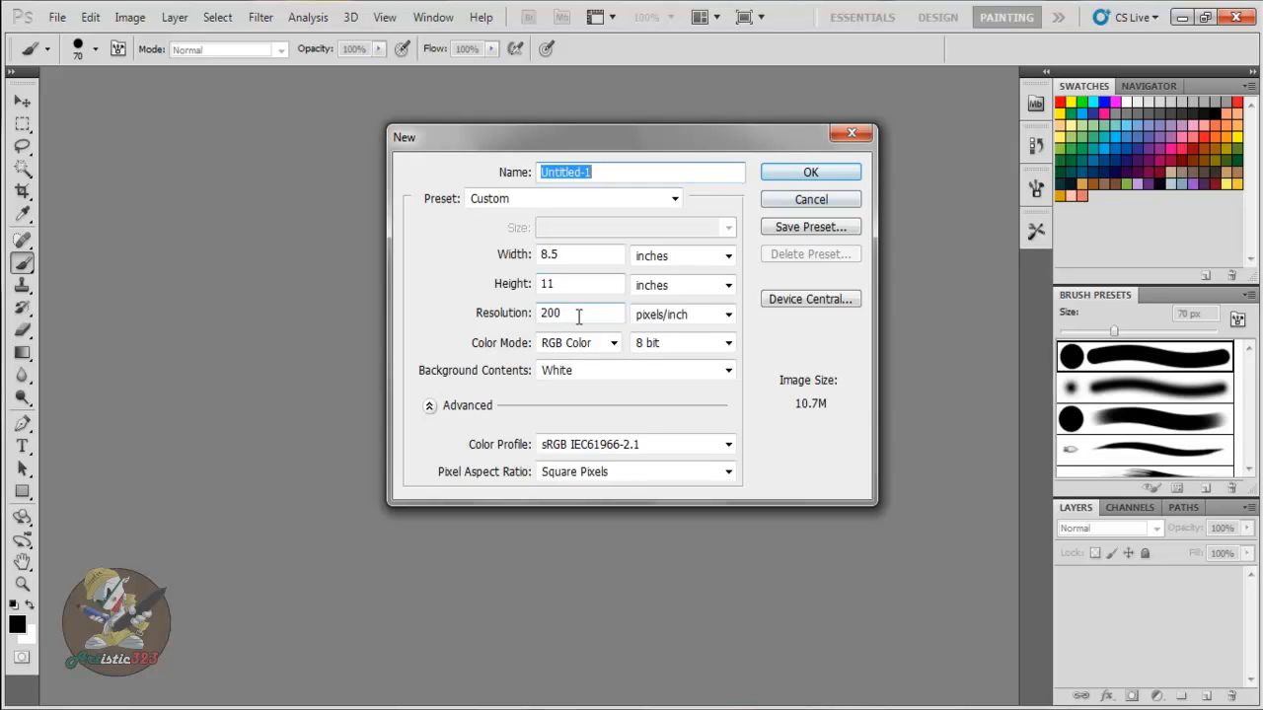
Create a new 8.5 by 11 inch RGB document with a resolution of 300 pixels/inch.
{"action": "double_click", "coordinate": [558, 312]}
{"action": "type", "text": "300"}
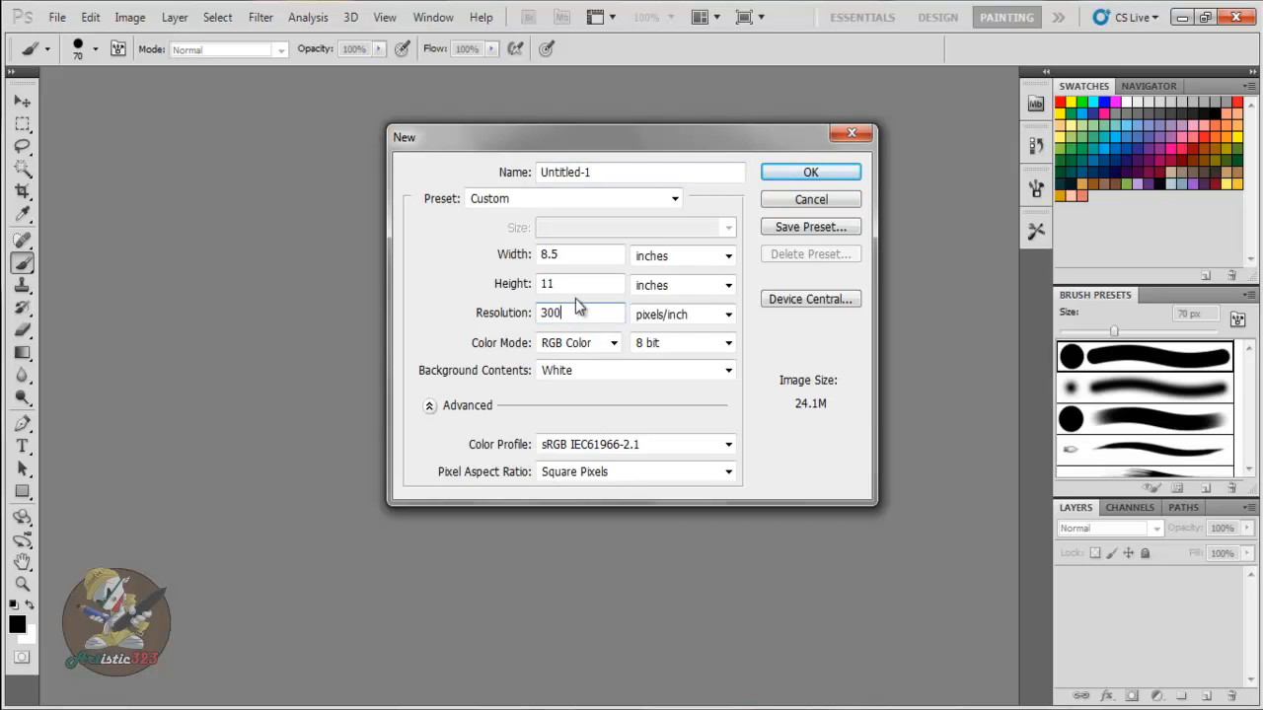
{"action": "left_click", "coordinate": [828, 176]}
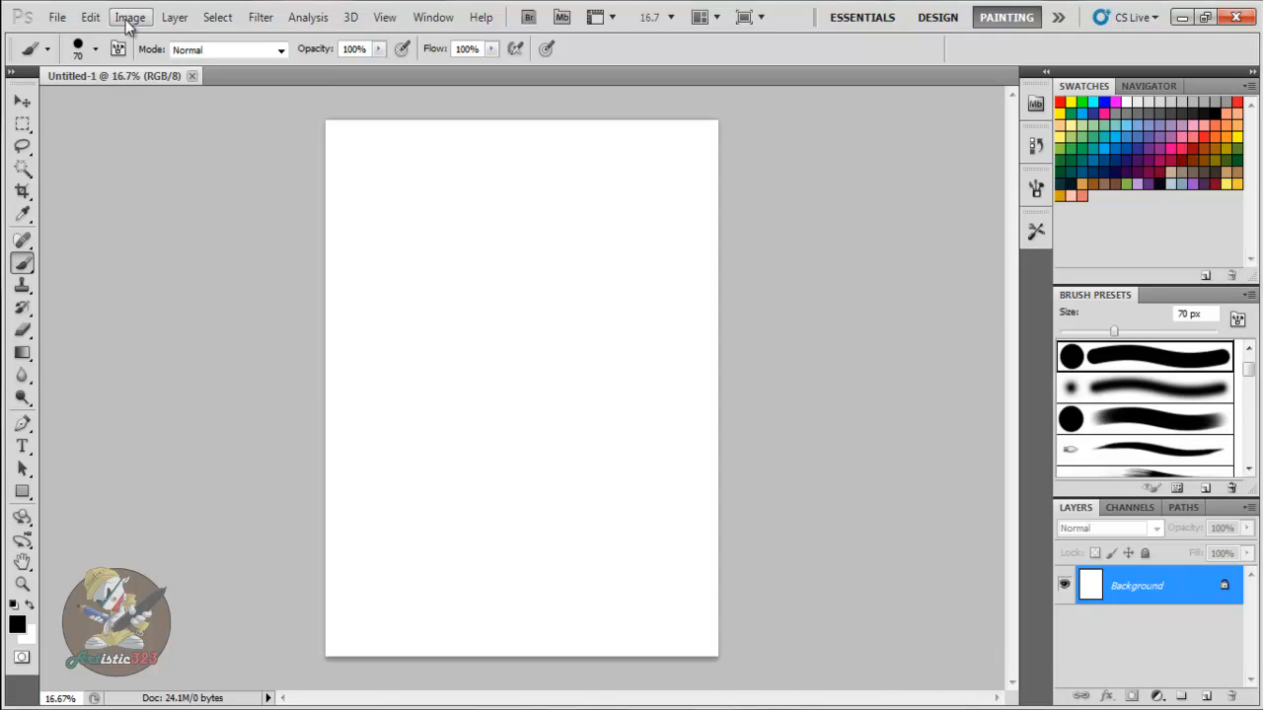
Rotate the canvas 90° clockwise into landscape orientation and fit it to the window.
{"action": "left_click", "coordinate": [128, 16]}
{"action": "mouse_move", "coordinate": [294, 192]}
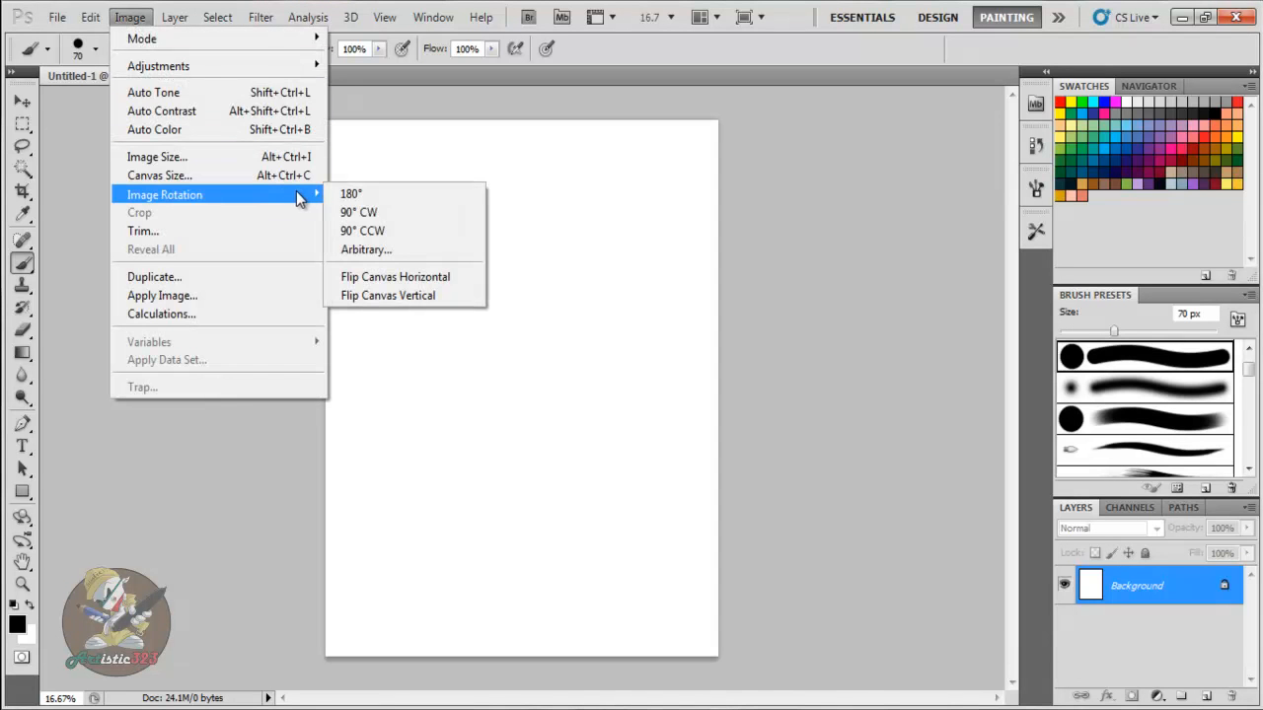
{"action": "left_click", "coordinate": [361, 213]}
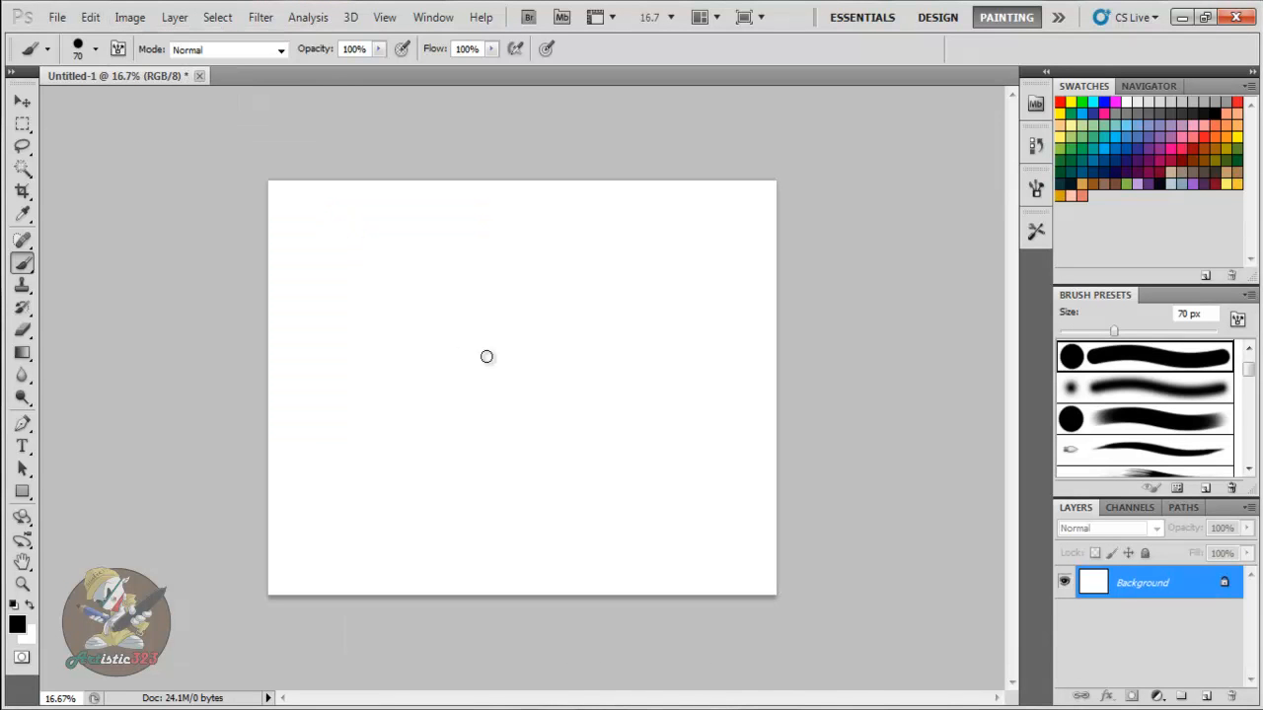
{"action": "key", "text": "ctrl+0"}
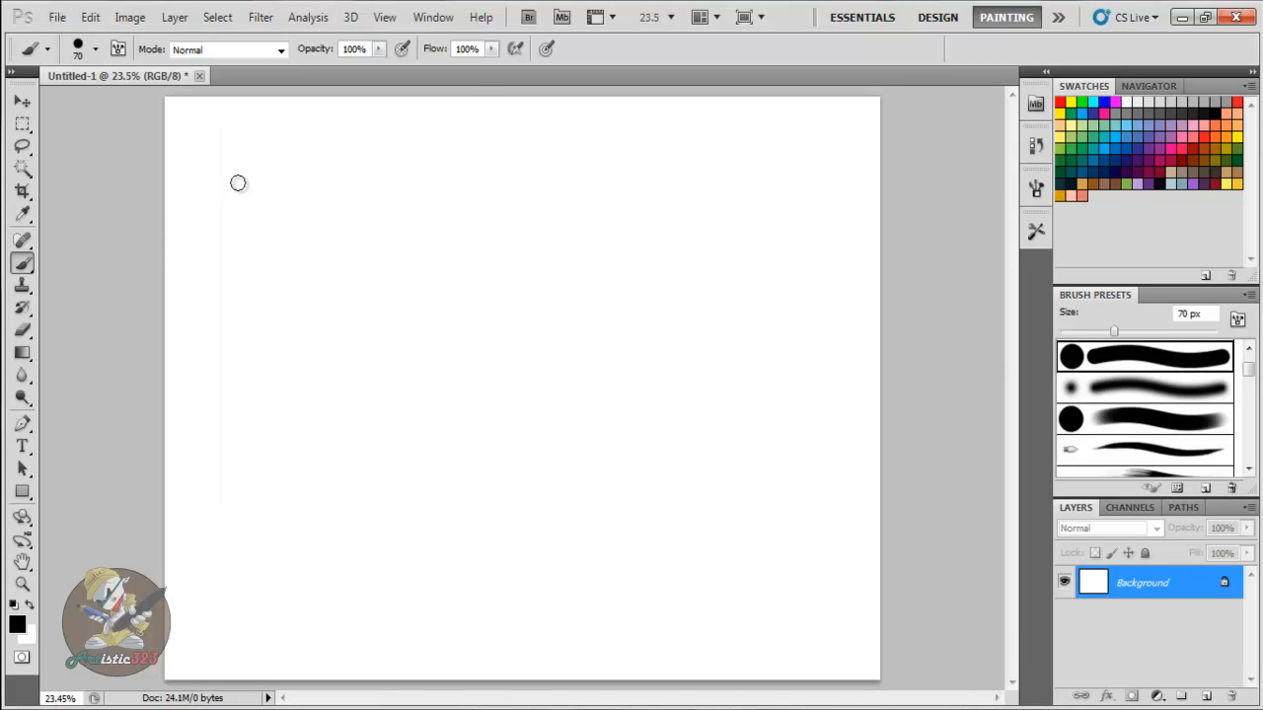
Add a new layer and draw a nearly circular elliptical selection in the lower middle of the canvas.
{"action": "left_click", "coordinate": [1205, 696]}
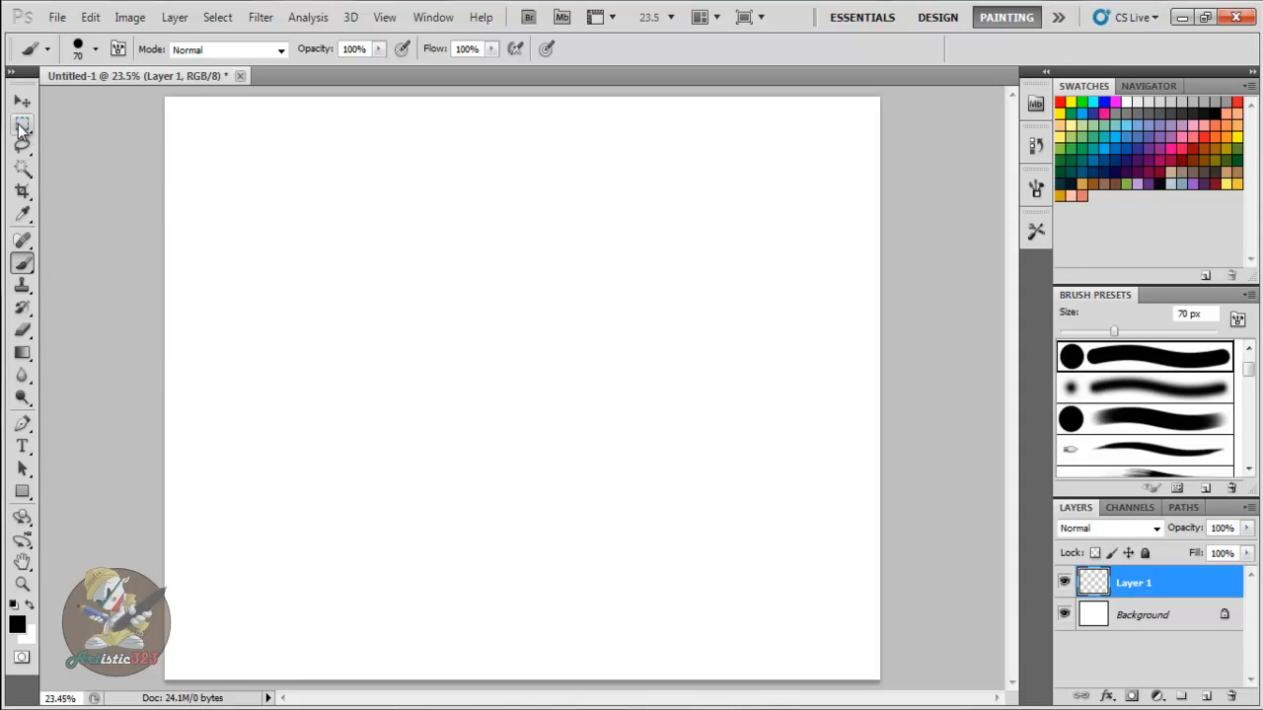
{"action": "left_click", "coordinate": [23, 126]}
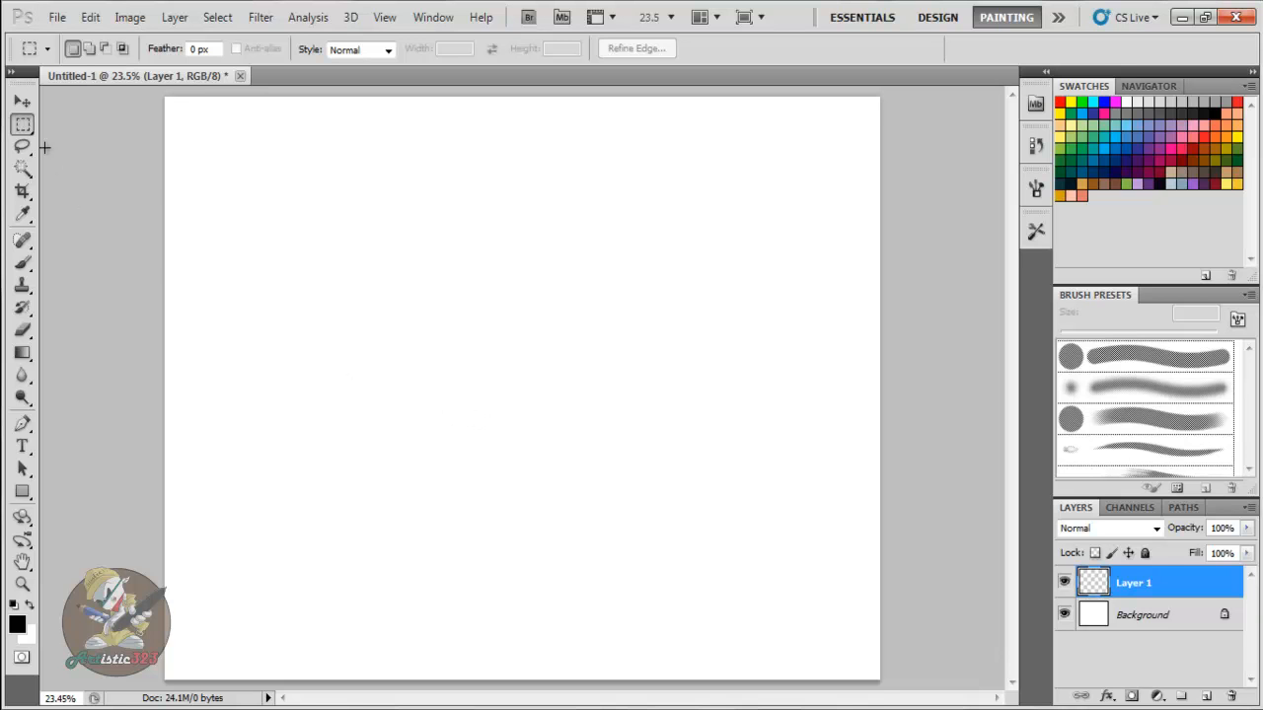
{"action": "left_click_drag", "start_coordinate": [23, 126], "coordinate": [79, 145]}
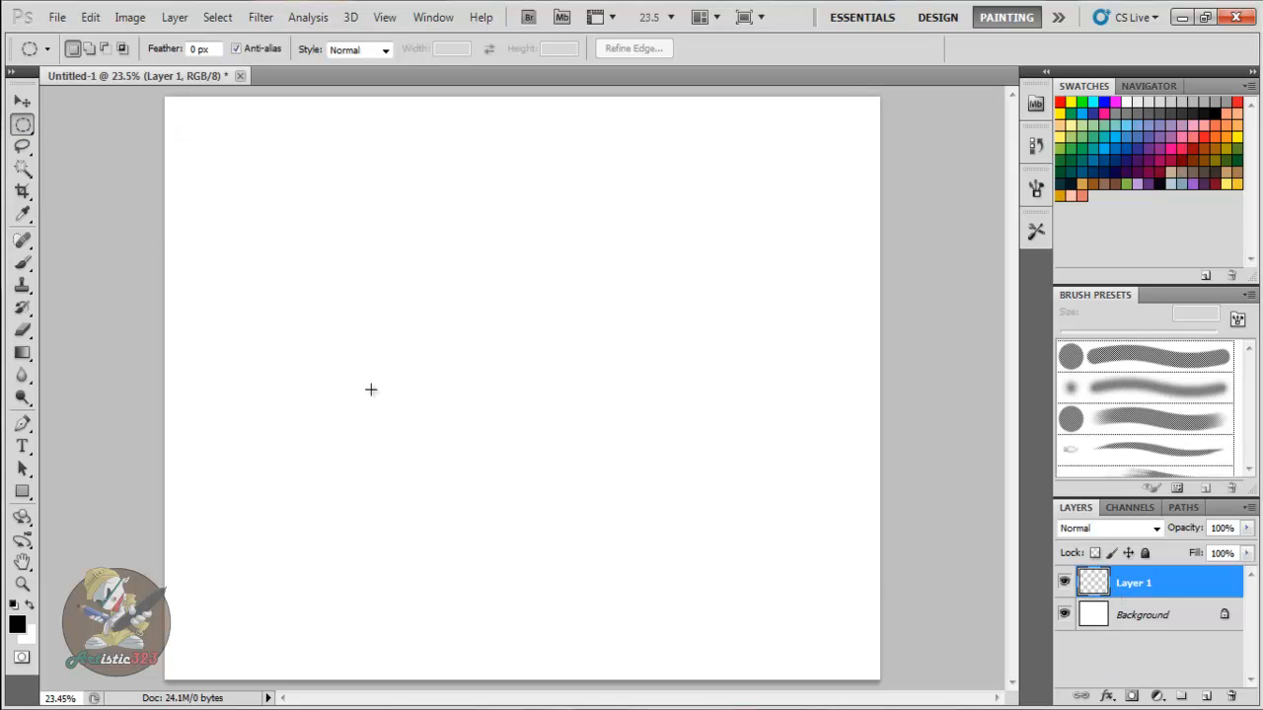
{"action": "mouse_move", "coordinate": [407, 405]}
{"action": "left_mouse_down"}
{"action": "mouse_move", "coordinate": [397, 414]}
{"action": "mouse_move", "coordinate": [390, 392]}
{"action": "left_mouse_up"}
{"action": "left_click_drag", "start_coordinate": [582, 538], "coordinate": [645, 582]}
{"action": "left_click_drag", "start_coordinate": [534, 536], "coordinate": [516, 515]}
{"action": "left_click_drag", "start_coordinate": [729, 637], "coordinate": [744, 645]}
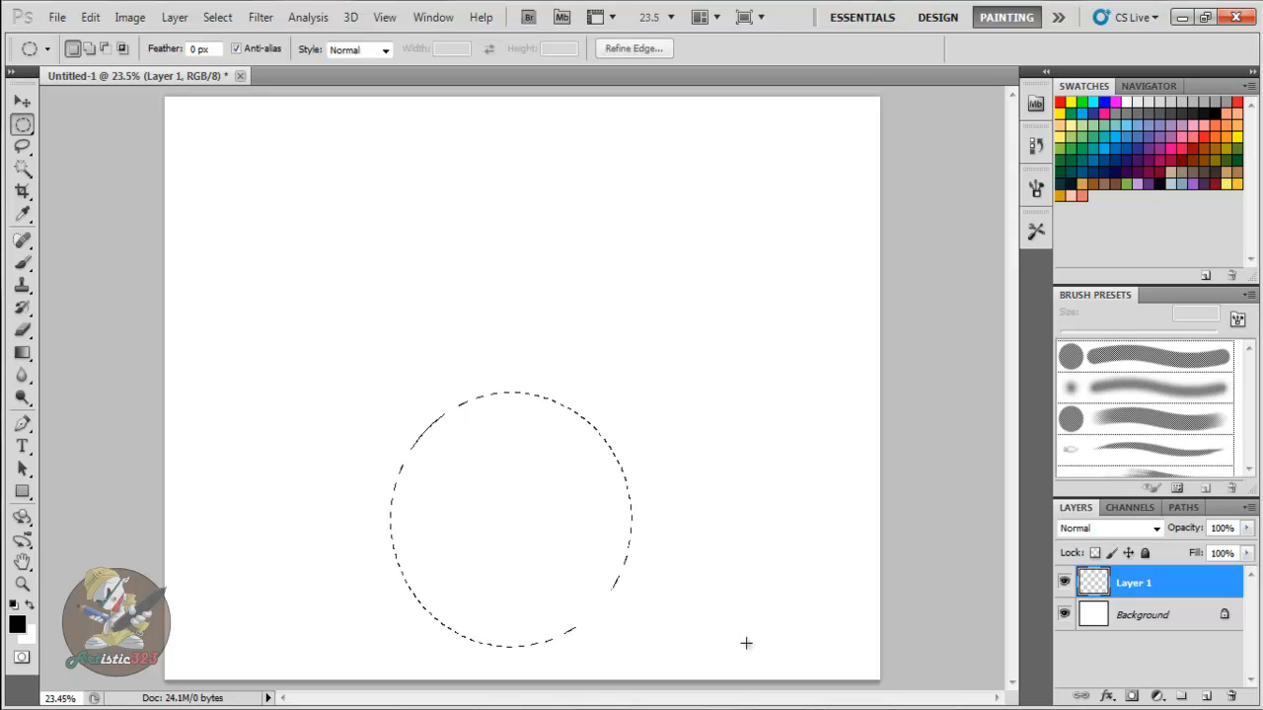
Fill the elliptical selection with medium grey using the Paint Bucket, deselect, and move the circle to the canvas's lower left.
{"action": "mouse_move", "coordinate": [30, 353]}
{"action": "left_mouse_down"}
{"action": "mouse_move", "coordinate": [59, 353]}
{"action": "mouse_move", "coordinate": [71, 371]}
{"action": "left_mouse_up"}
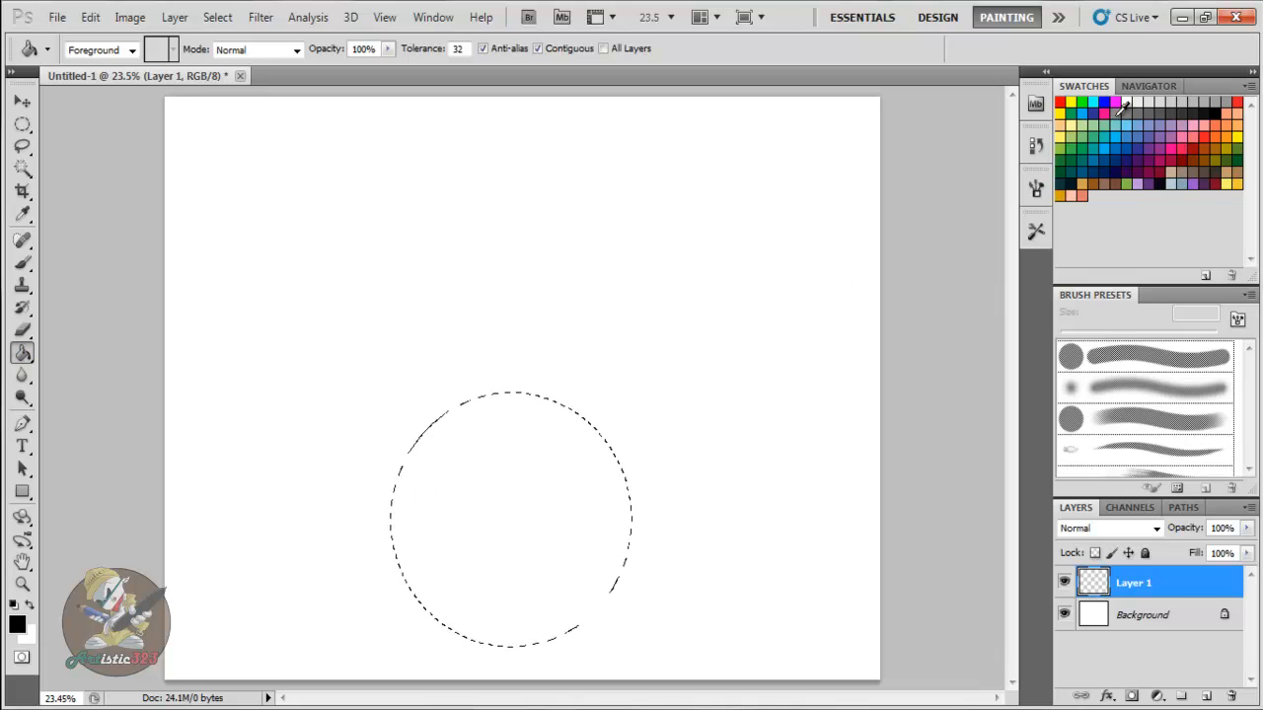
{"action": "left_click", "coordinate": [1126, 103]}
{"action": "left_click", "coordinate": [1002, 22]}
{"action": "left_click", "coordinate": [537, 498]}
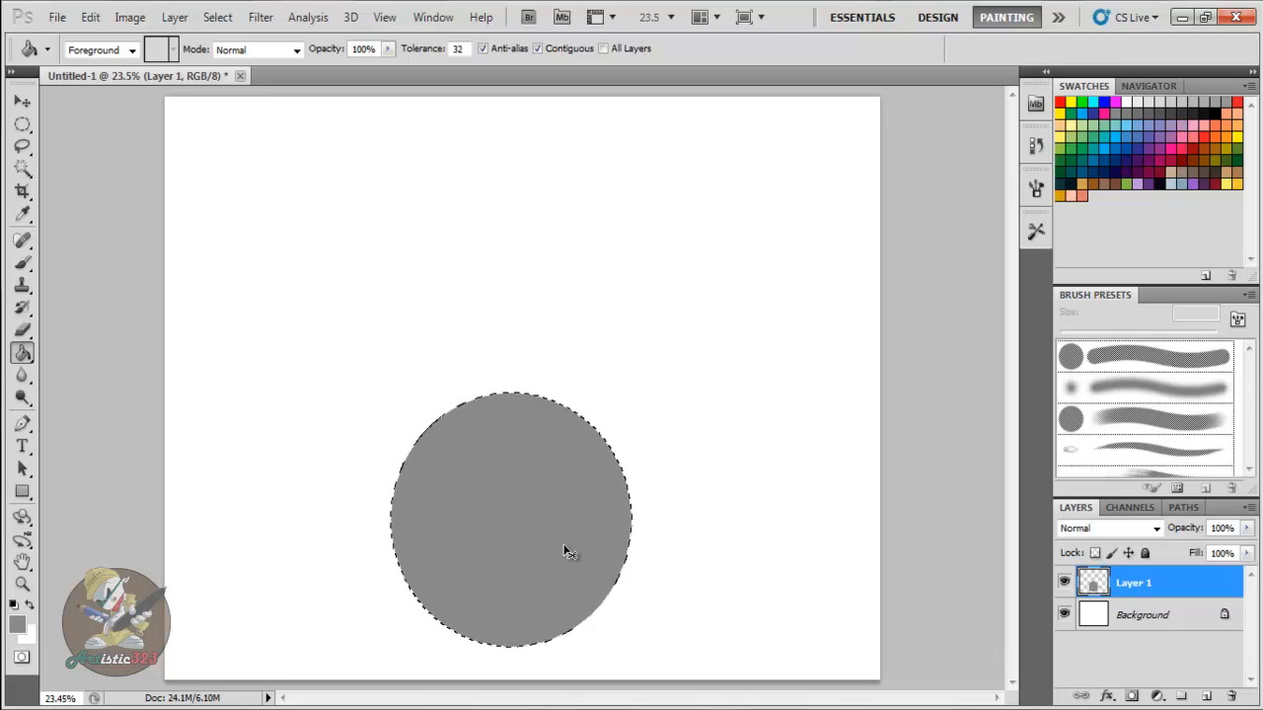
{"action": "key", "text": "ctrl+d"}
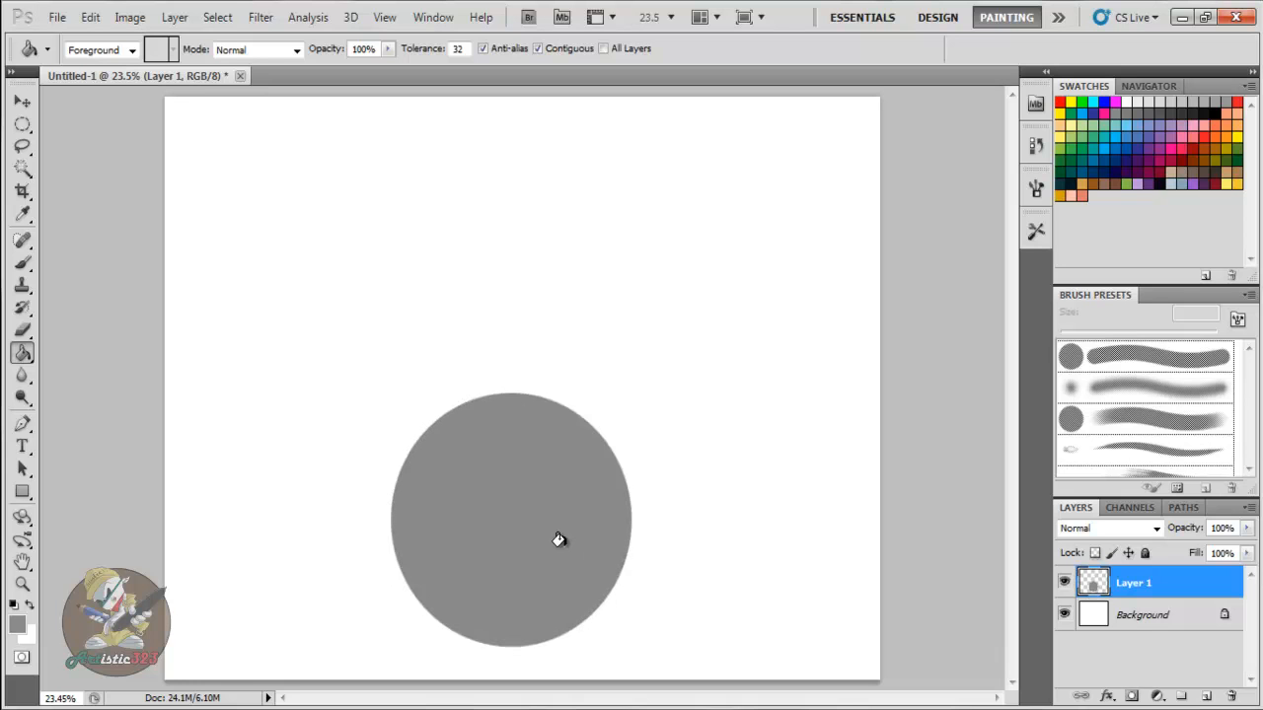
{"action": "left_click", "coordinate": [23, 102]}
{"action": "left_click_drag", "start_coordinate": [501, 492], "coordinate": [383, 468]}
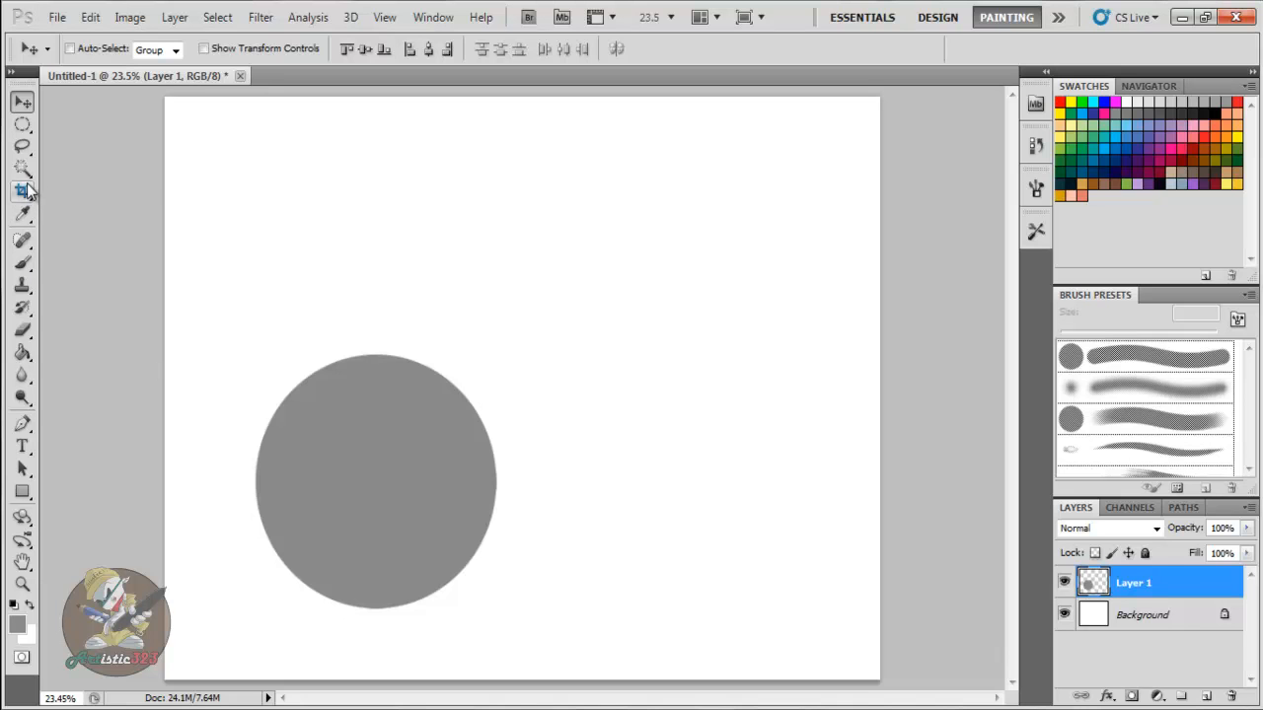
Add a new layer directly above Background and draw a tall rectangular selection near the canvas's upper right corner.
{"action": "left_click", "coordinate": [26, 124]}
{"action": "left_click", "coordinate": [80, 125]}
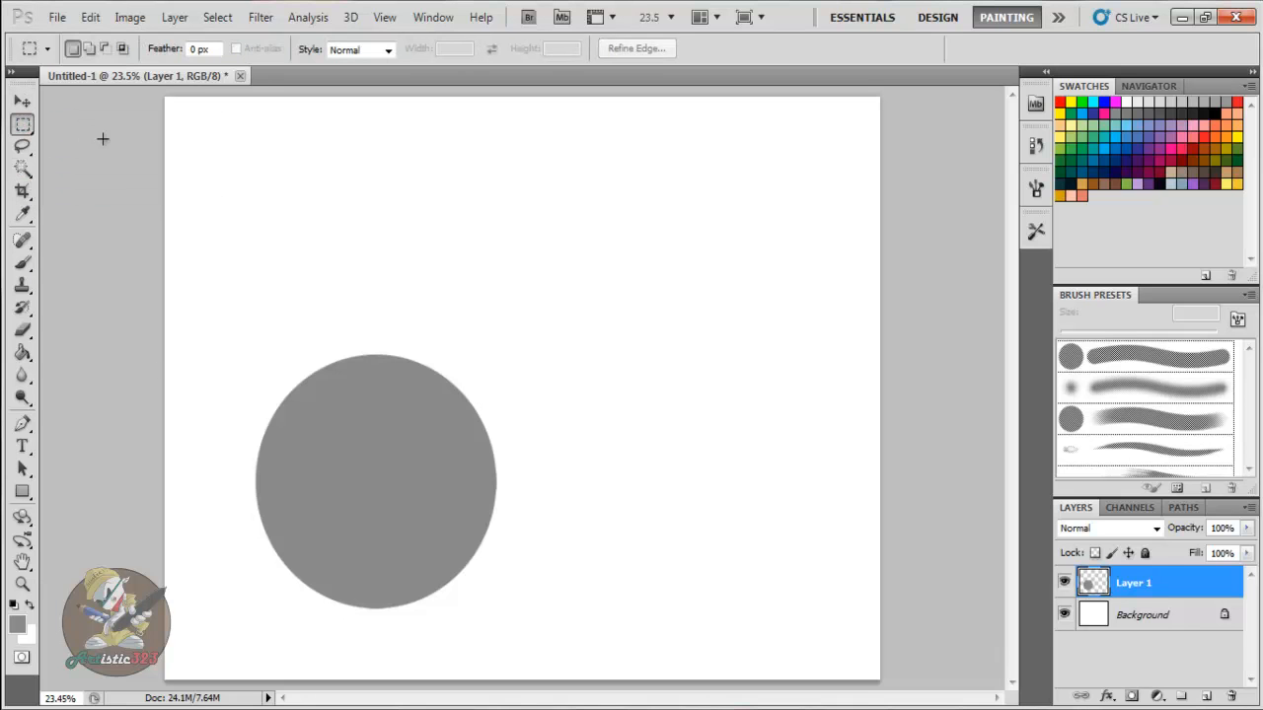
{"action": "left_click", "coordinate": [1170, 621]}
{"action": "left_click", "coordinate": [1205, 695]}
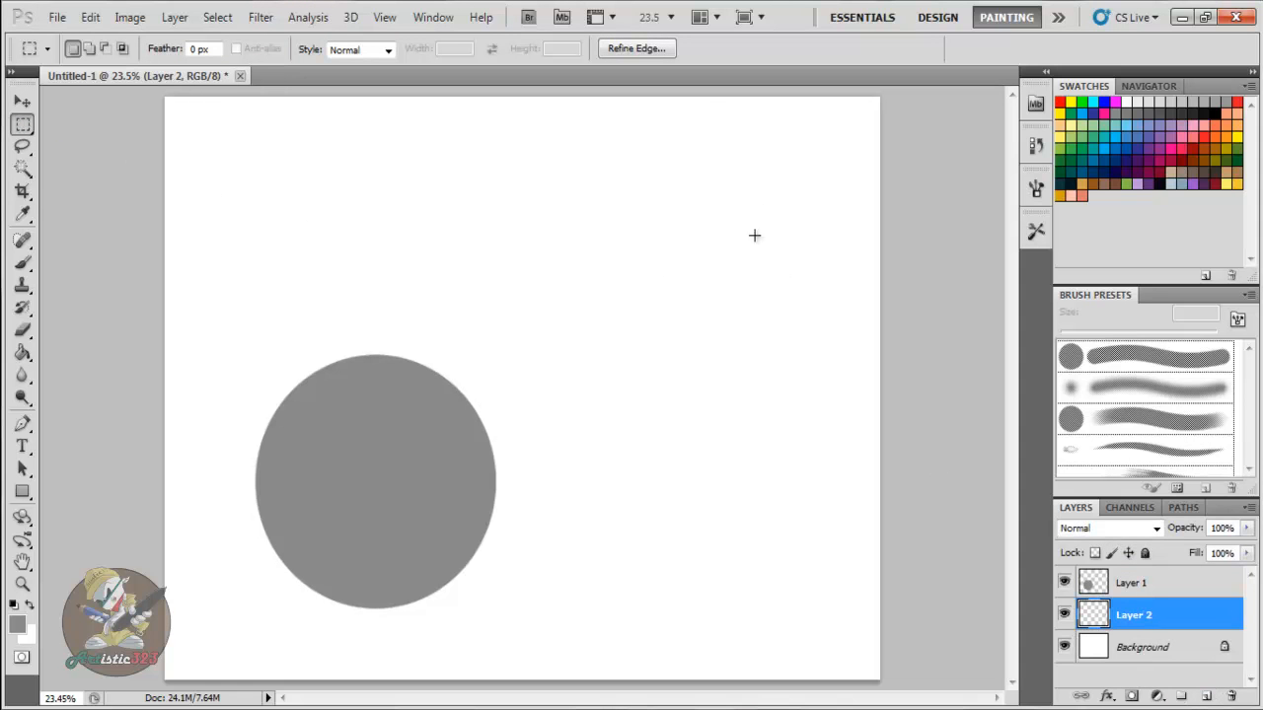
{"action": "left_click_drag", "start_coordinate": [712, 115], "coordinate": [854, 487]}
Reset the colors to black and white and fill the rectangle with a linear gradient, black at its bottom to white at its top.
{"action": "left_click", "coordinate": [24, 355]}
{"action": "left_click_drag", "start_coordinate": [24, 355], "coordinate": [103, 351]}
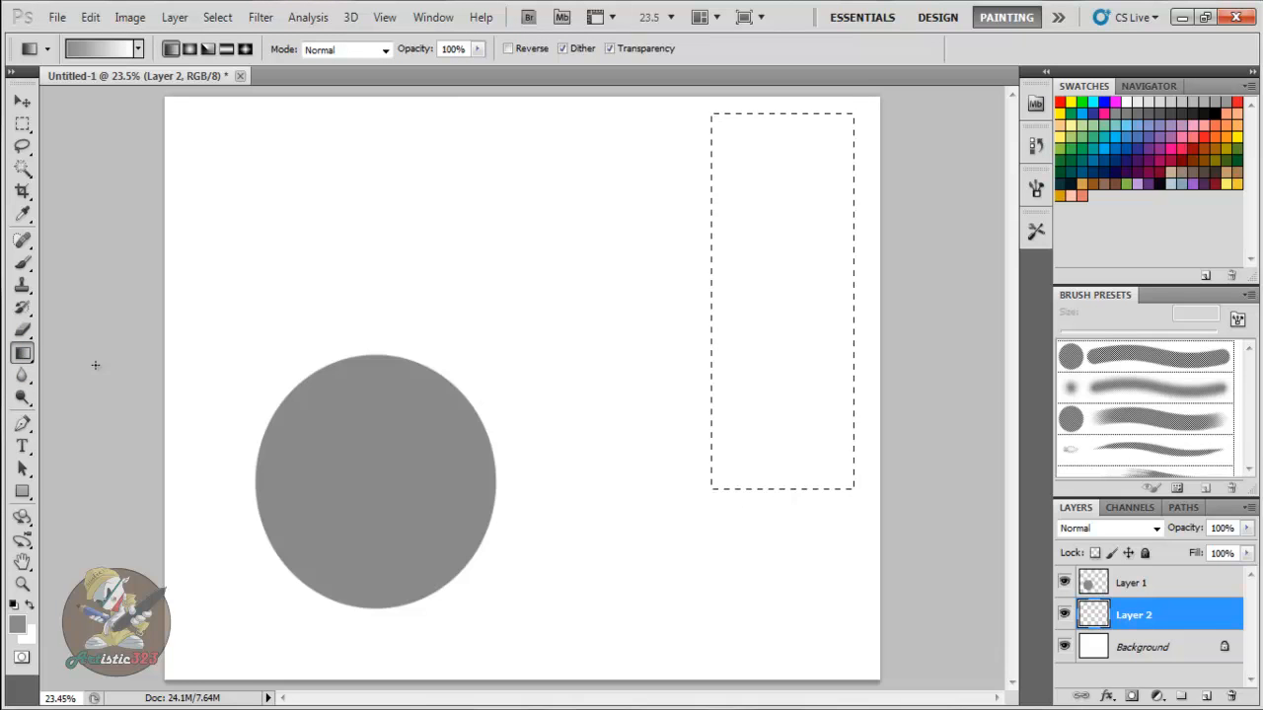
{"action": "left_click", "coordinate": [14, 607]}
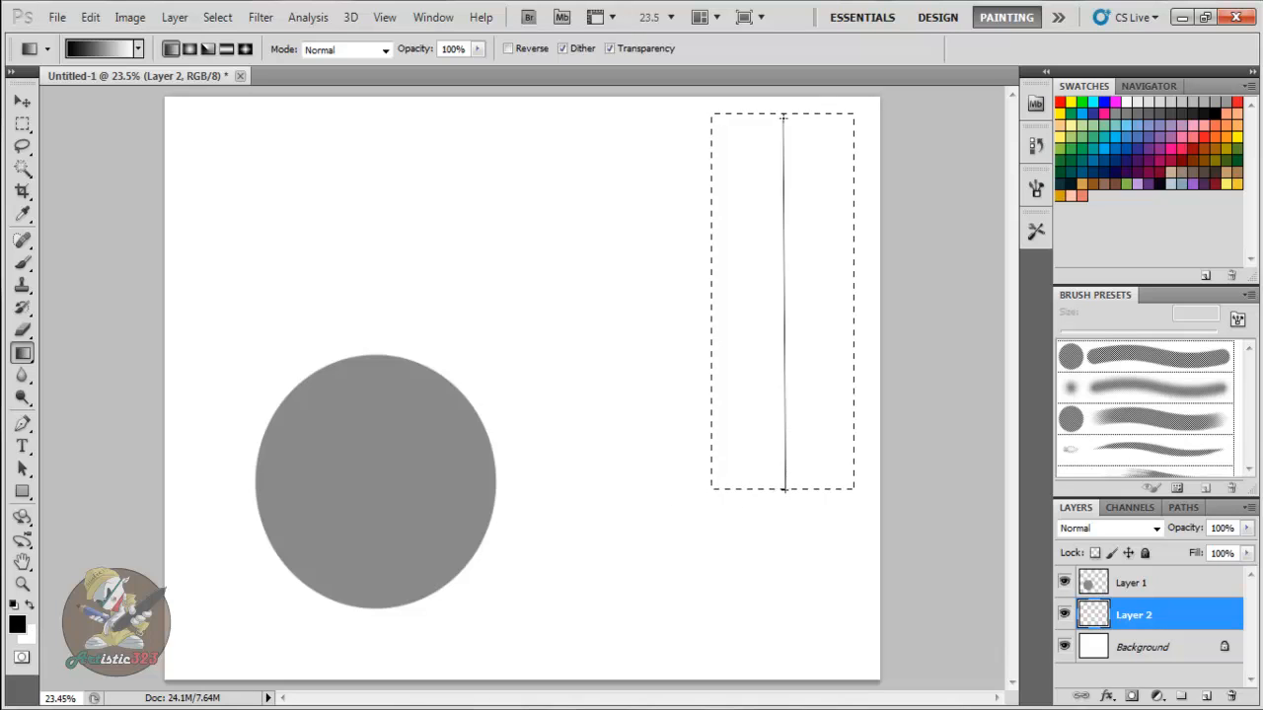
{"action": "left_click_drag", "start_coordinate": [781, 112], "coordinate": [782, 113]}
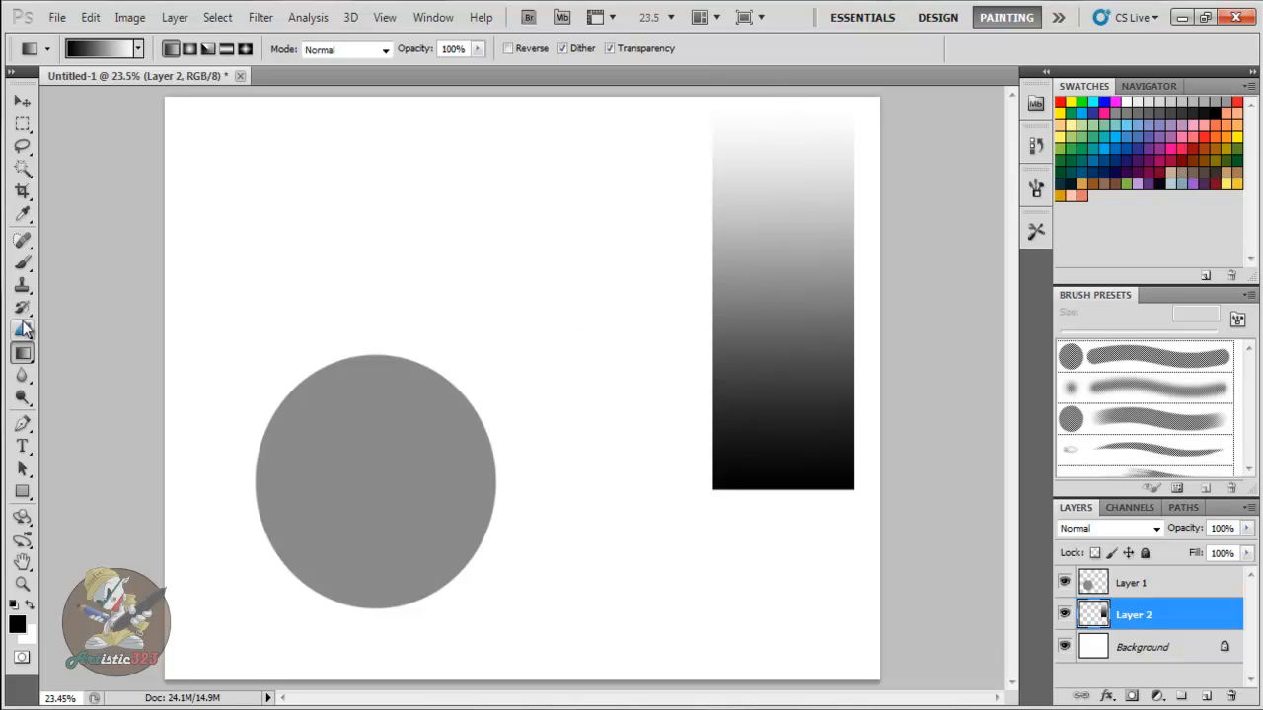
Load the grey circle on Layer 1 as a selection and hide the selection edges.
{"action": "left_click", "coordinate": [1101, 584]}
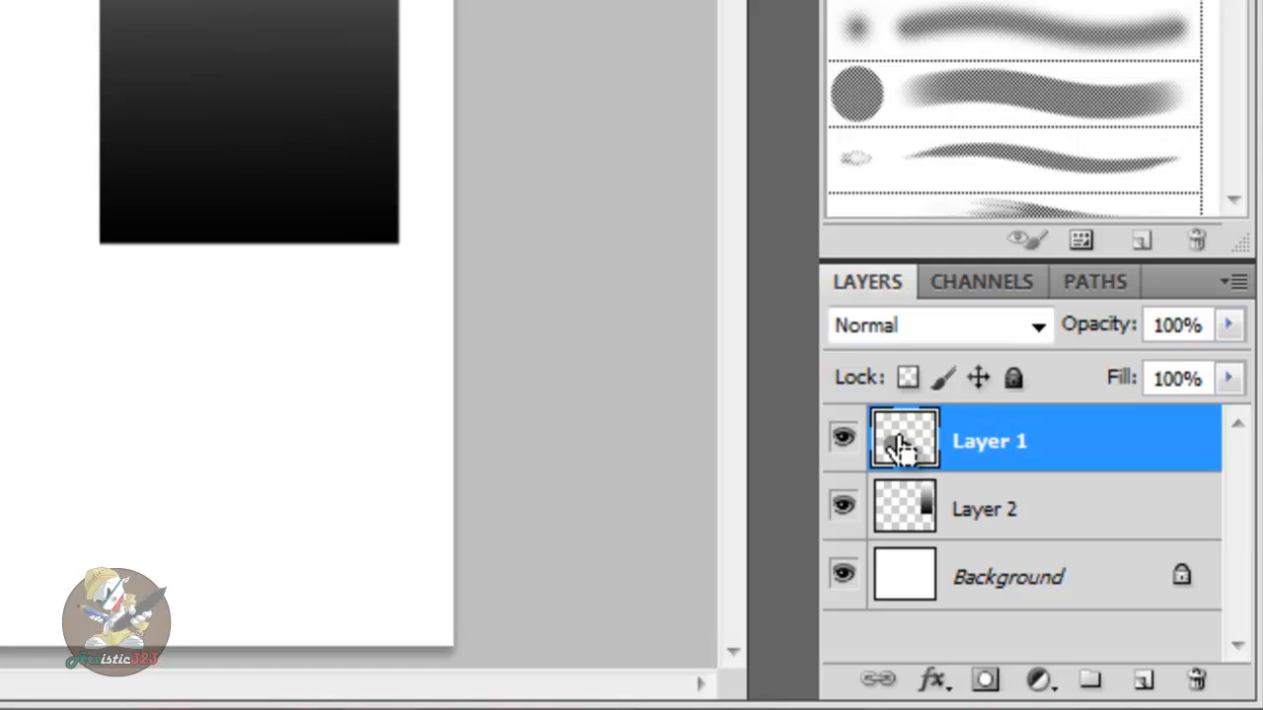
{"action": "left_click", "coordinate": [898, 450], "text": "ctrl"}
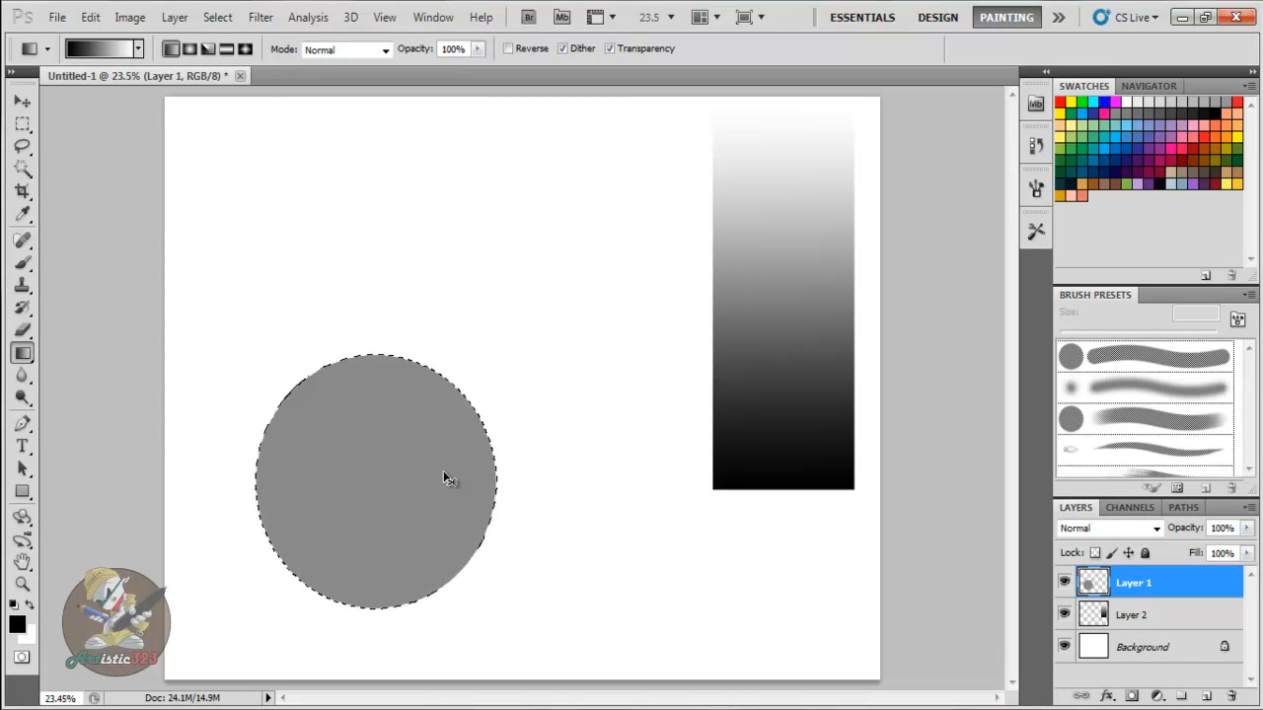
{"action": "key", "text": "ctrl+d"}
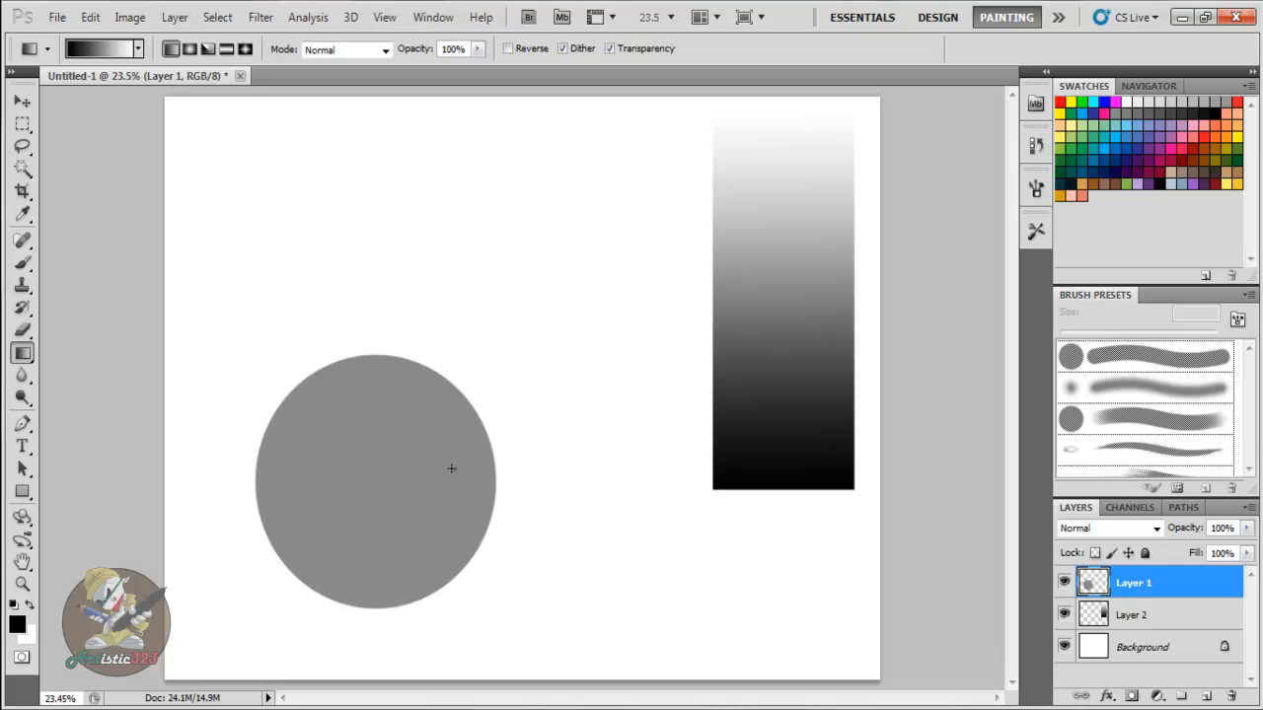
Switch to the Brush tool and enlarge the hard round brush to 125 px.
{"action": "left_click", "coordinate": [23, 263]}
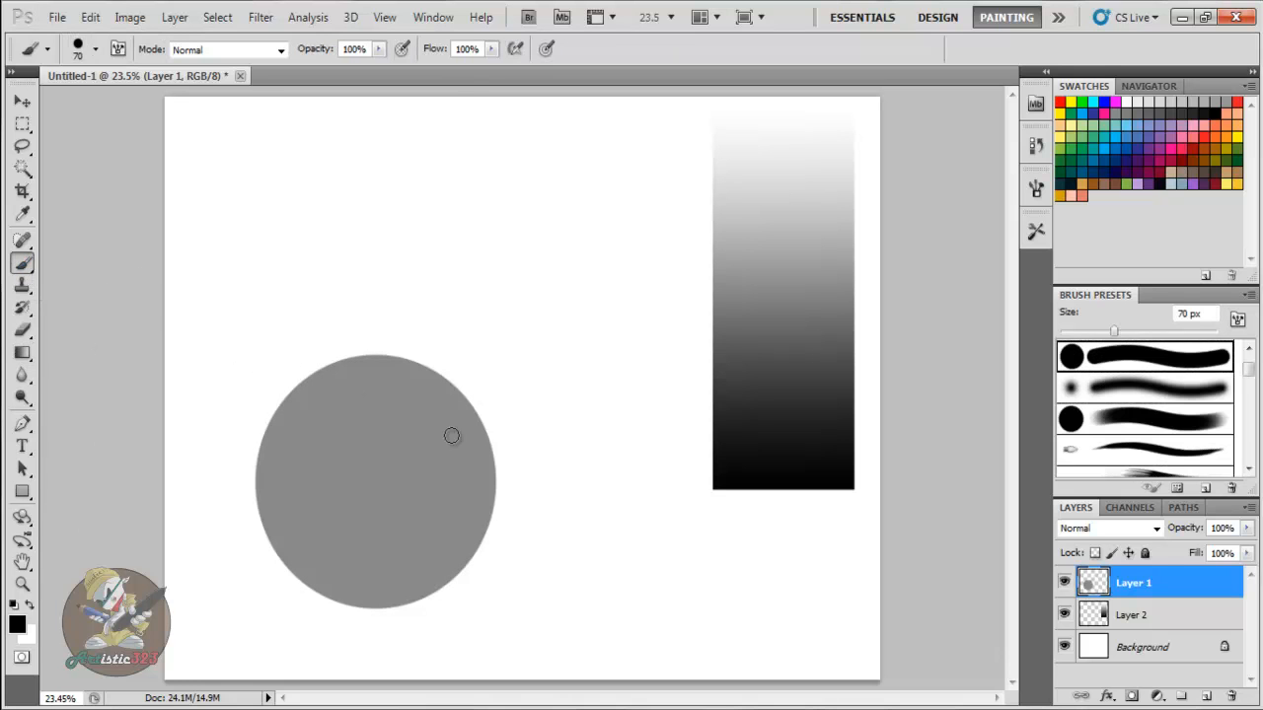
{"action": "key", "text": "bracketright"}
{"action": "key", "text": "bracketright"}
{"action": "key", "text": "bracketright"}
{"action": "key", "text": "bracketright"}
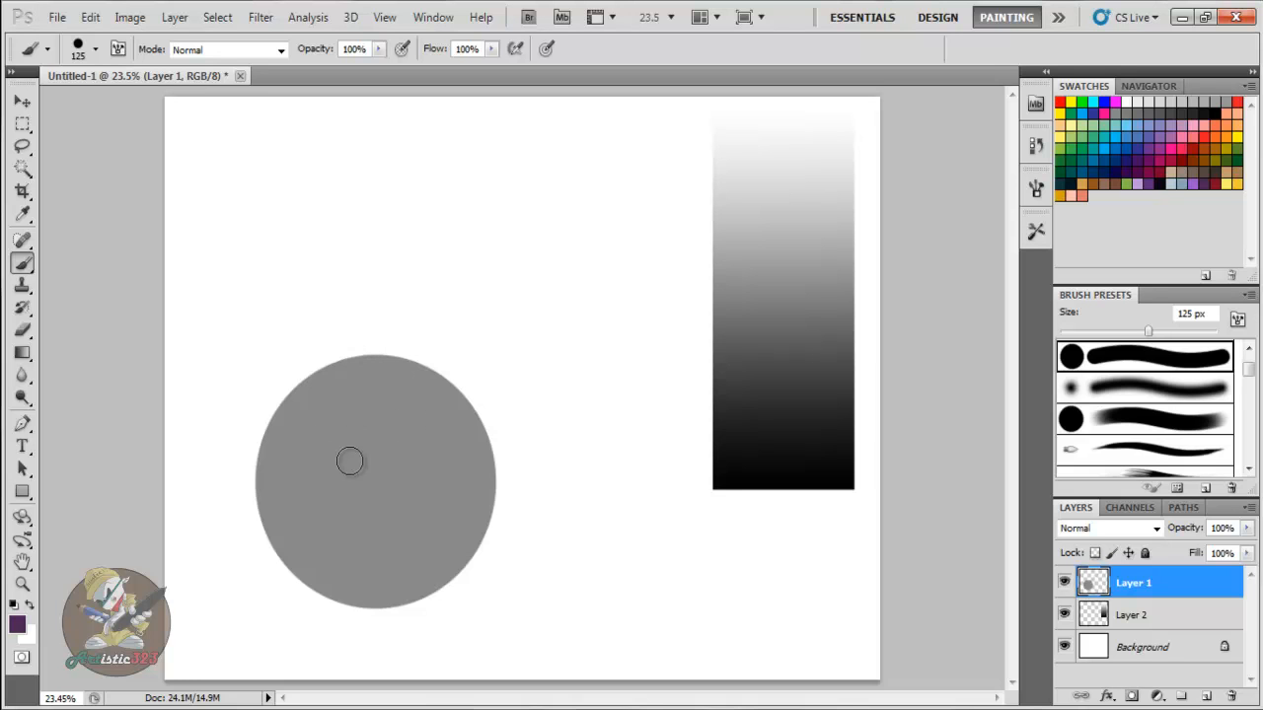
Paint purple test strokes across the circle's upper left part and undo them.
{"action": "mouse_move", "coordinate": [353, 358]}
{"action": "left_mouse_down"}
{"action": "mouse_move", "coordinate": [341, 404]}
{"action": "mouse_move", "coordinate": [369, 393]}
{"action": "mouse_move", "coordinate": [389, 362]}
{"action": "mouse_move", "coordinate": [374, 378]}
{"action": "mouse_move", "coordinate": [358, 330]}
{"action": "mouse_move", "coordinate": [332, 349]}
{"action": "mouse_move", "coordinate": [299, 423]}
{"action": "mouse_move", "coordinate": [287, 398]}
{"action": "mouse_move", "coordinate": [258, 438]}
{"action": "mouse_move", "coordinate": [274, 500]}
{"action": "left_mouse_up"}
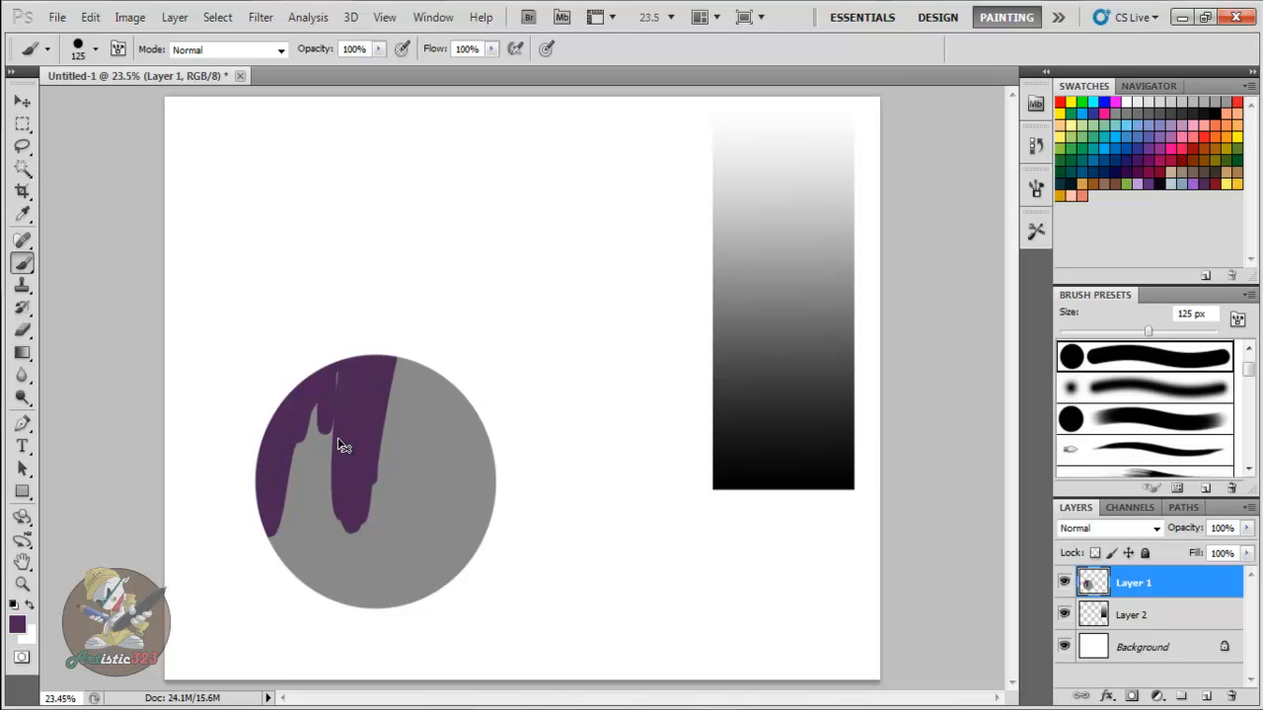
{"action": "key", "text": "ctrl+z"}
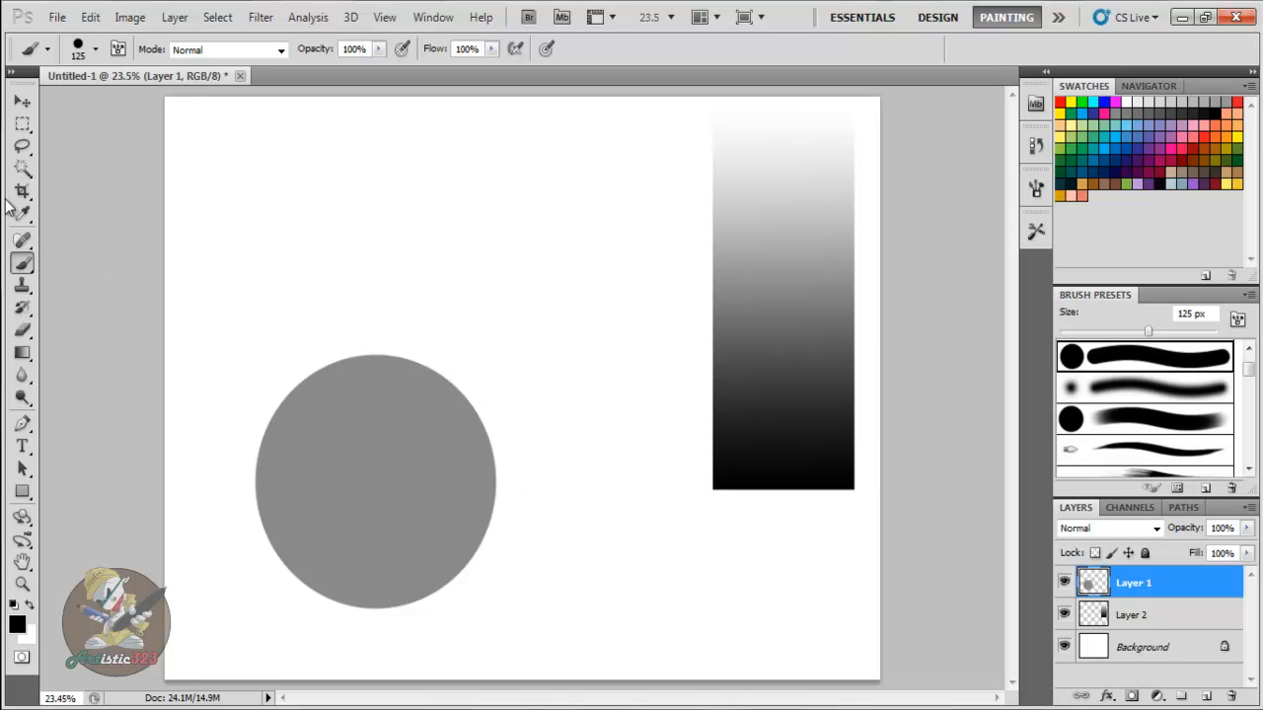
Nudge the circle slightly up and right, and set a soft round brush with 0% hardness and a 300 px size.
{"action": "left_click_drag", "start_coordinate": [377, 480], "coordinate": [379, 460]}
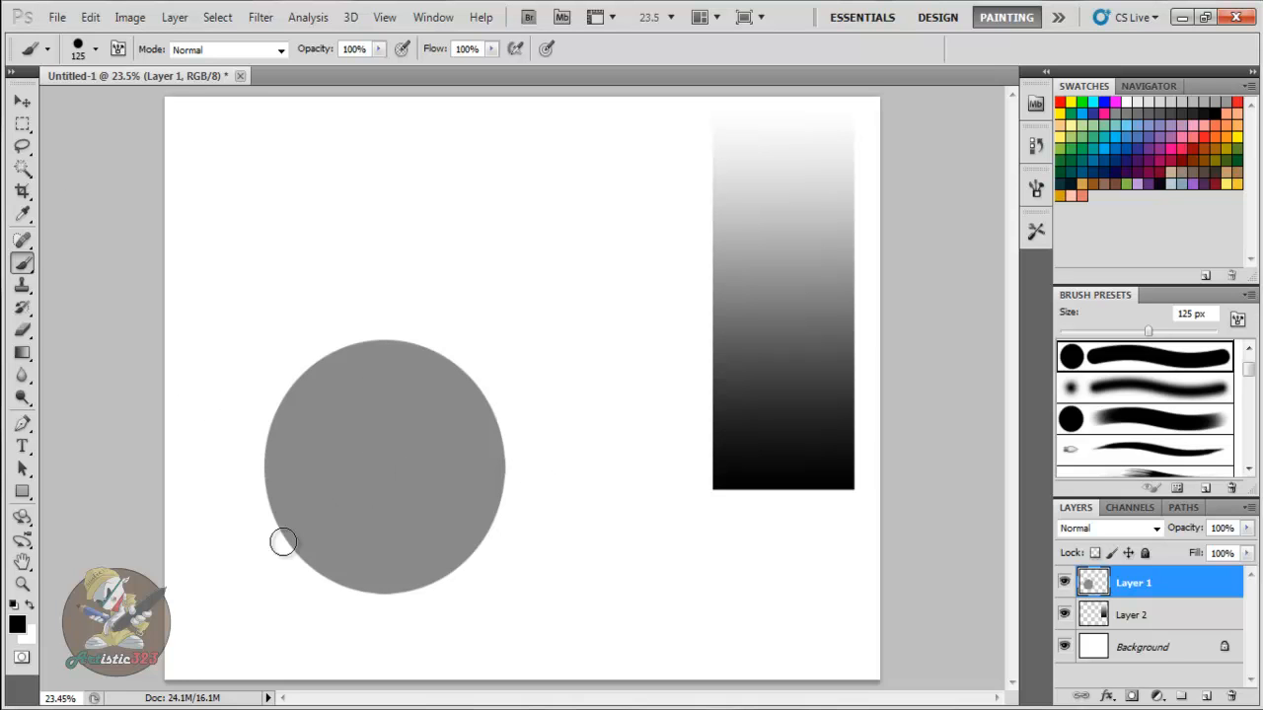
{"action": "left_click", "coordinate": [81, 51]}
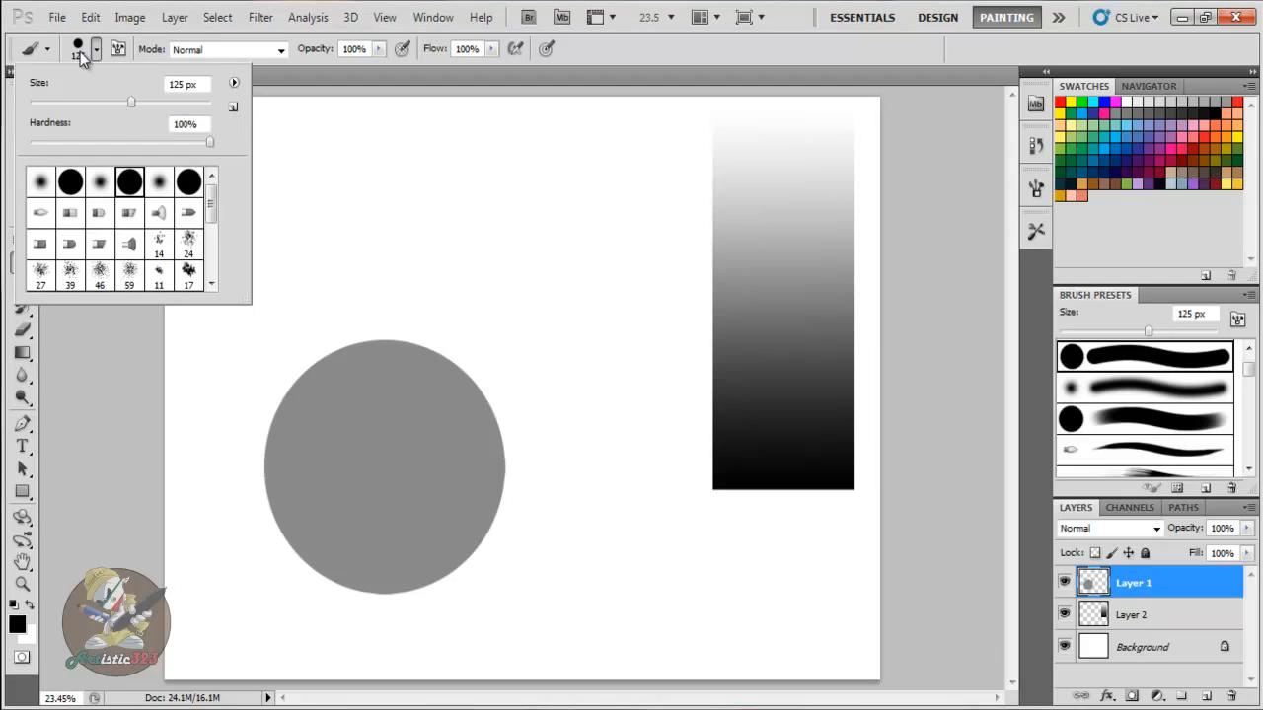
{"action": "left_click", "coordinate": [159, 183]}
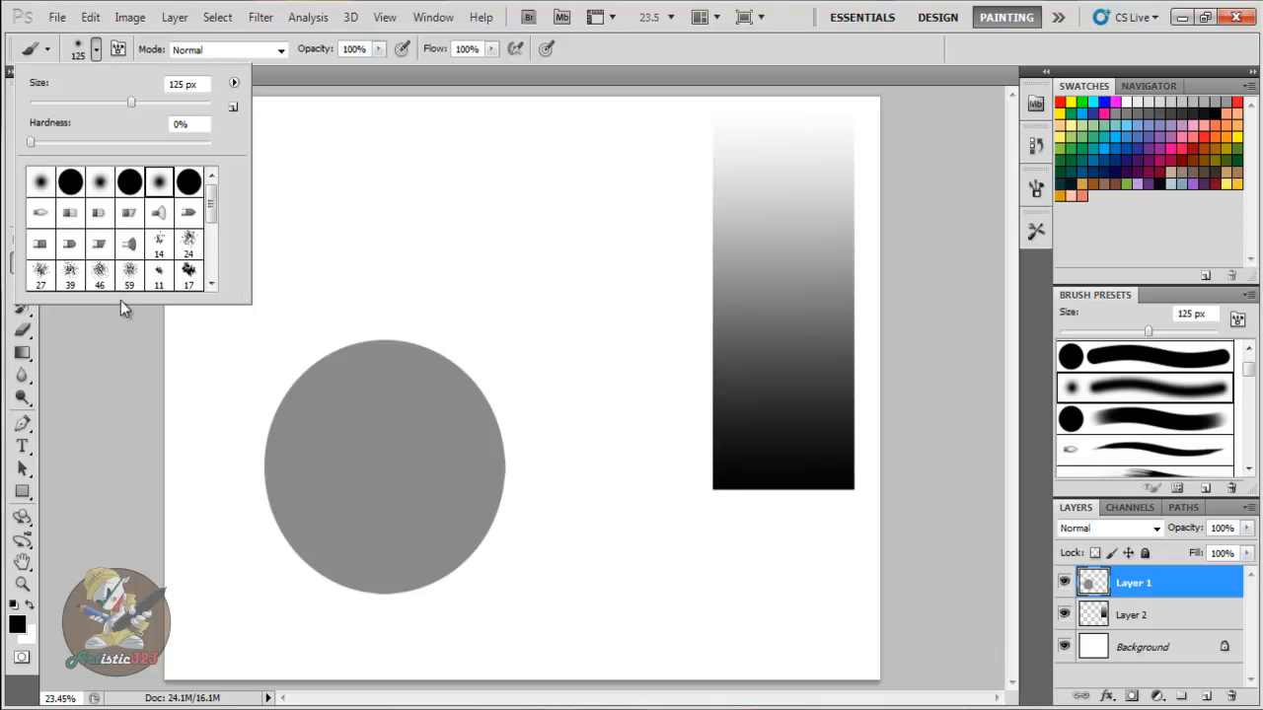
{"action": "left_click", "coordinate": [97, 389]}
{"action": "key", "text": "bracketright"}
{"action": "key", "text": "bracketright"}
{"action": "key", "text": "bracketright"}
{"action": "key", "text": "bracketright"}
{"action": "key", "text": "bracketright"}
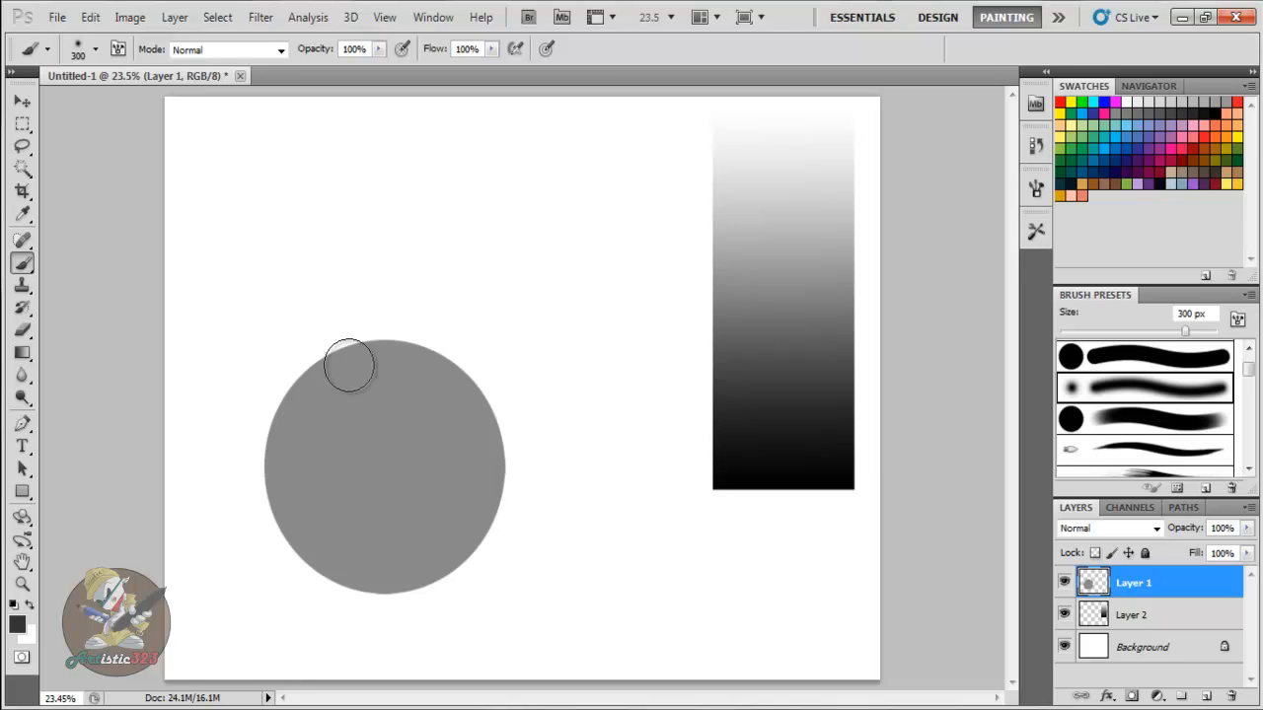
Shade the circle with soft dark grey strokes, leaving a mid-grey area near its top and a crescent at its lower right edge.
{"action": "mouse_move", "coordinate": [280, 405]}
{"action": "left_mouse_down"}
{"action": "mouse_move", "coordinate": [376, 325]}
{"action": "mouse_move", "coordinate": [309, 367]}
{"action": "mouse_move", "coordinate": [280, 409]}
{"action": "mouse_move", "coordinate": [302, 386]}
{"action": "mouse_move", "coordinate": [287, 465]}
{"action": "mouse_move", "coordinate": [312, 510]}
{"action": "mouse_move", "coordinate": [299, 451]}
{"action": "mouse_move", "coordinate": [339, 504]}
{"action": "mouse_move", "coordinate": [392, 499]}
{"action": "mouse_move", "coordinate": [397, 484]}
{"action": "left_mouse_up"}
{"action": "mouse_move", "coordinate": [430, 336]}
{"action": "left_mouse_down"}
{"action": "mouse_move", "coordinate": [417, 329]}
{"action": "mouse_move", "coordinate": [474, 417]}
{"action": "left_mouse_up"}
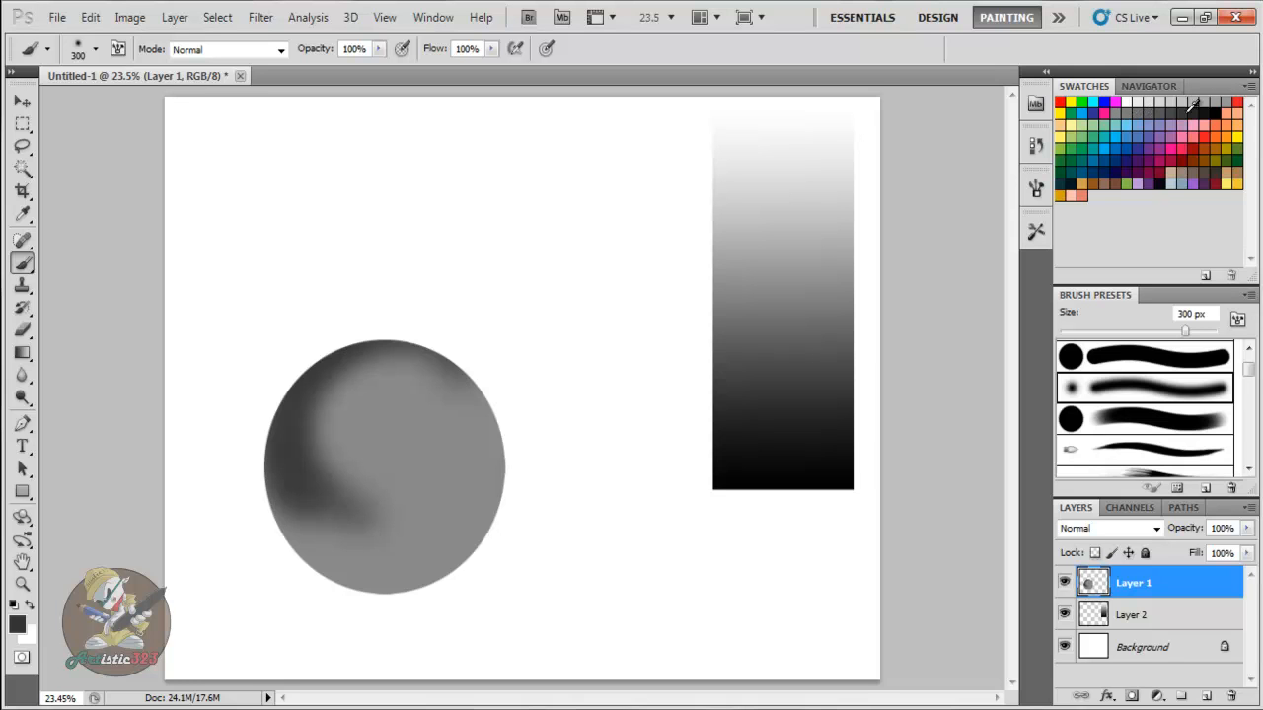
{"action": "mouse_move", "coordinate": [324, 365]}
{"action": "left_mouse_down"}
{"action": "mouse_move", "coordinate": [294, 438]}
{"action": "mouse_move", "coordinate": [301, 396]}
{"action": "mouse_move", "coordinate": [291, 429]}
{"action": "mouse_move", "coordinate": [345, 511]}
{"action": "mouse_move", "coordinate": [292, 482]}
{"action": "mouse_move", "coordinate": [289, 467]}
{"action": "mouse_move", "coordinate": [407, 508]}
{"action": "mouse_move", "coordinate": [456, 359]}
{"action": "mouse_move", "coordinate": [432, 485]}
{"action": "mouse_move", "coordinate": [473, 381]}
{"action": "mouse_move", "coordinate": [421, 470]}
{"action": "mouse_move", "coordinate": [479, 407]}
{"action": "mouse_move", "coordinate": [454, 478]}
{"action": "mouse_move", "coordinate": [490, 429]}
{"action": "mouse_move", "coordinate": [420, 488]}
{"action": "mouse_move", "coordinate": [489, 459]}
{"action": "mouse_move", "coordinate": [414, 503]}
{"action": "mouse_move", "coordinate": [422, 521]}
{"action": "mouse_move", "coordinate": [474, 487]}
{"action": "mouse_move", "coordinate": [319, 544]}
{"action": "mouse_move", "coordinate": [284, 501]}
{"action": "mouse_move", "coordinate": [270, 435]}
{"action": "mouse_move", "coordinate": [274, 516]}
{"action": "mouse_move", "coordinate": [257, 515]}
{"action": "mouse_move", "coordinate": [260, 527]}
{"action": "mouse_move", "coordinate": [313, 581]}
{"action": "mouse_move", "coordinate": [358, 571]}
{"action": "mouse_move", "coordinate": [300, 531]}
{"action": "mouse_move", "coordinate": [266, 453]}
{"action": "left_mouse_up"}
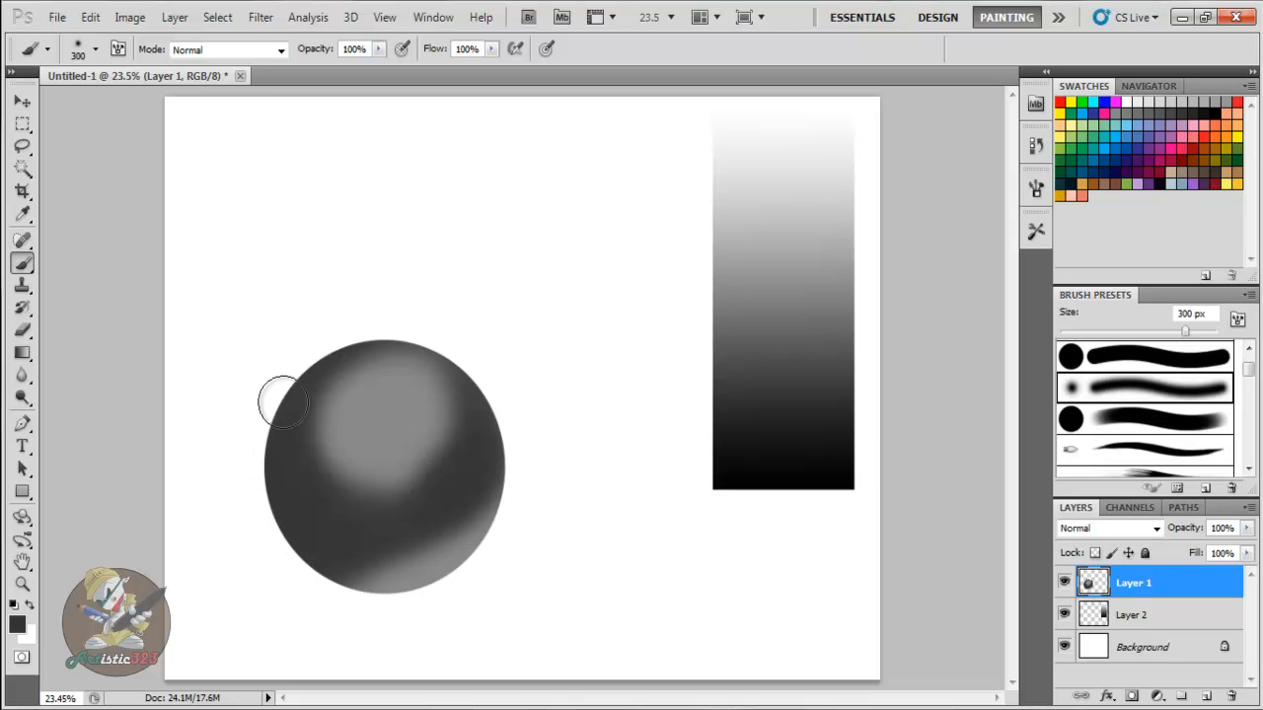
{"action": "mouse_move", "coordinate": [372, 549]}
{"action": "left_mouse_down"}
{"action": "mouse_move", "coordinate": [415, 531]}
{"action": "mouse_move", "coordinate": [381, 543]}
{"action": "mouse_move", "coordinate": [422, 508]}
{"action": "mouse_move", "coordinate": [437, 517]}
{"action": "mouse_move", "coordinate": [482, 454]}
{"action": "mouse_move", "coordinate": [372, 527]}
{"action": "mouse_move", "coordinate": [495, 398]}
{"action": "mouse_move", "coordinate": [424, 490]}
{"action": "mouse_move", "coordinate": [360, 509]}
{"action": "mouse_move", "coordinate": [483, 425]}
{"action": "mouse_move", "coordinate": [359, 522]}
{"action": "left_mouse_up"}
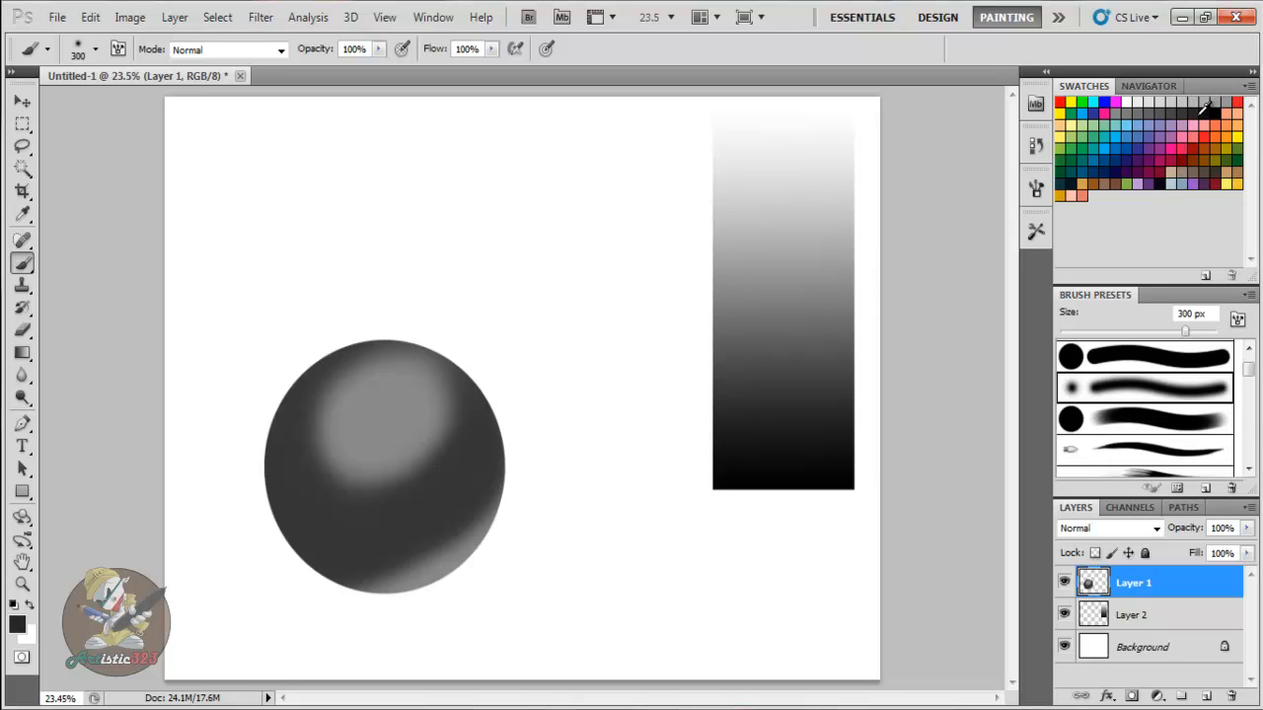
Deepen the shadow band across the circle's middle and left side with a darker grey.
{"action": "mouse_move", "coordinate": [452, 487]}
{"action": "left_mouse_down"}
{"action": "mouse_move", "coordinate": [477, 456]}
{"action": "mouse_move", "coordinate": [389, 525]}
{"action": "mouse_move", "coordinate": [333, 538]}
{"action": "mouse_move", "coordinate": [392, 528]}
{"action": "mouse_move", "coordinate": [273, 470]}
{"action": "mouse_move", "coordinate": [269, 480]}
{"action": "left_mouse_up"}
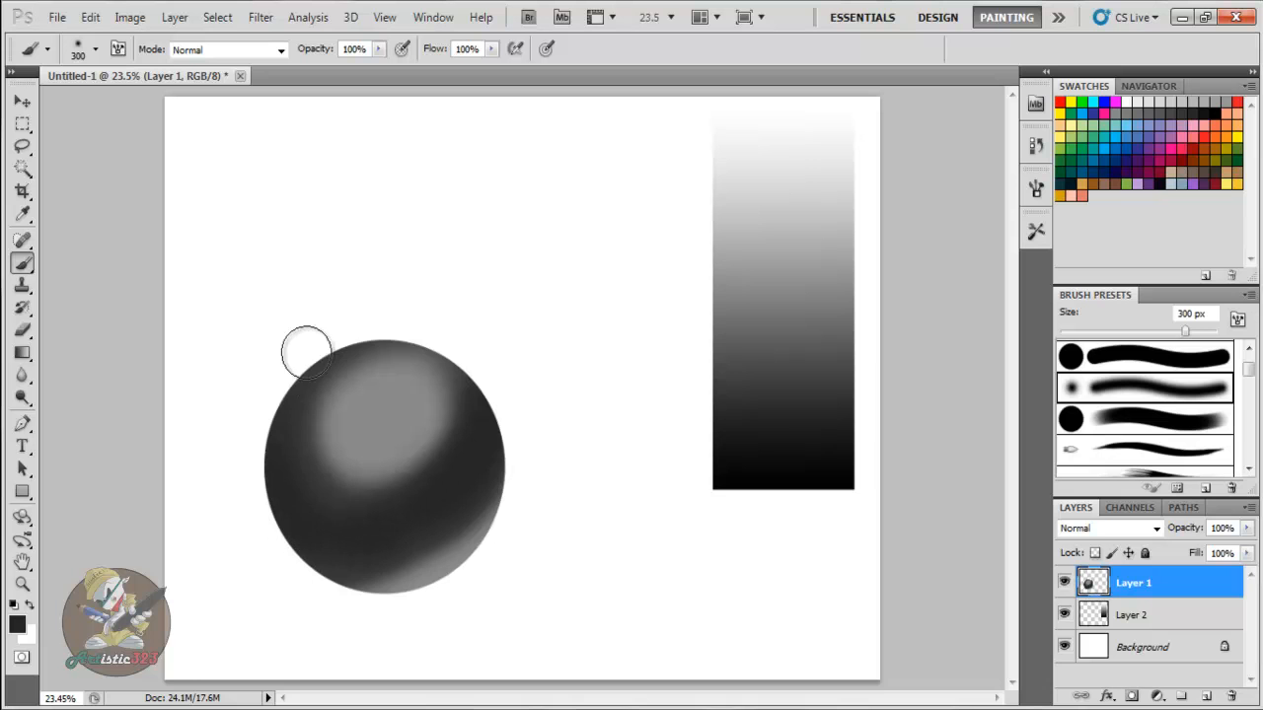
{"action": "mouse_move", "coordinate": [302, 513]}
{"action": "left_mouse_down"}
{"action": "mouse_move", "coordinate": [310, 544]}
{"action": "mouse_move", "coordinate": [398, 519]}
{"action": "left_mouse_up"}
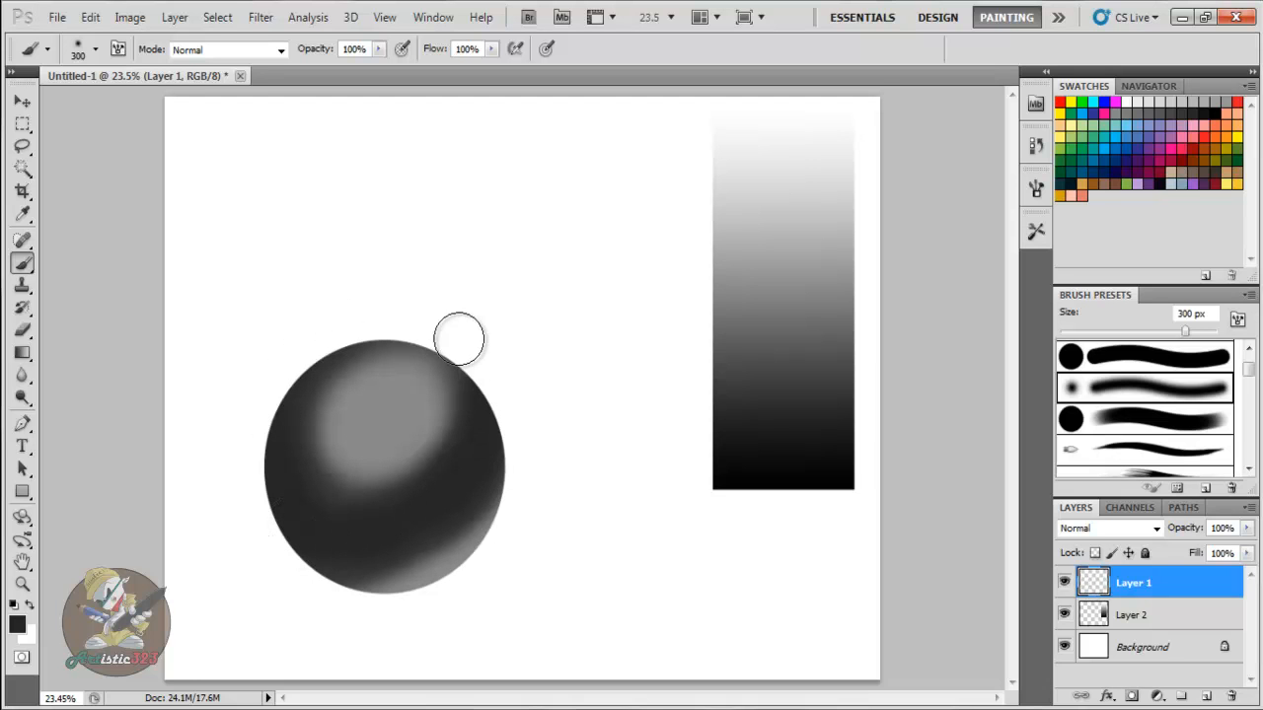
{"action": "mouse_move", "coordinate": [278, 504]}
{"action": "left_mouse_down"}
{"action": "mouse_move", "coordinate": [321, 544]}
{"action": "mouse_move", "coordinate": [356, 546]}
{"action": "mouse_move", "coordinate": [285, 496]}
{"action": "left_mouse_up"}
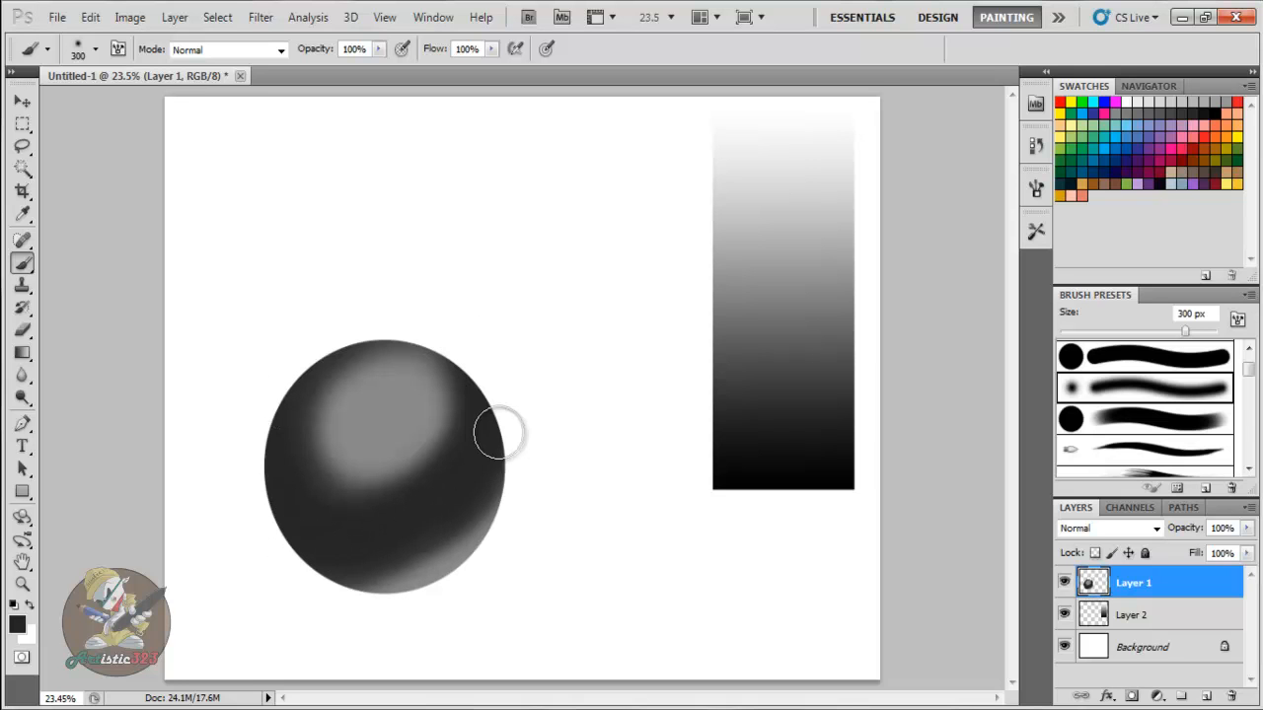
Darken the sphere's shadow band and outer edges to black with a soft 250 px brush, keeping the upper grey area and lower right crescent.
{"action": "left_click", "coordinate": [1200, 114]}
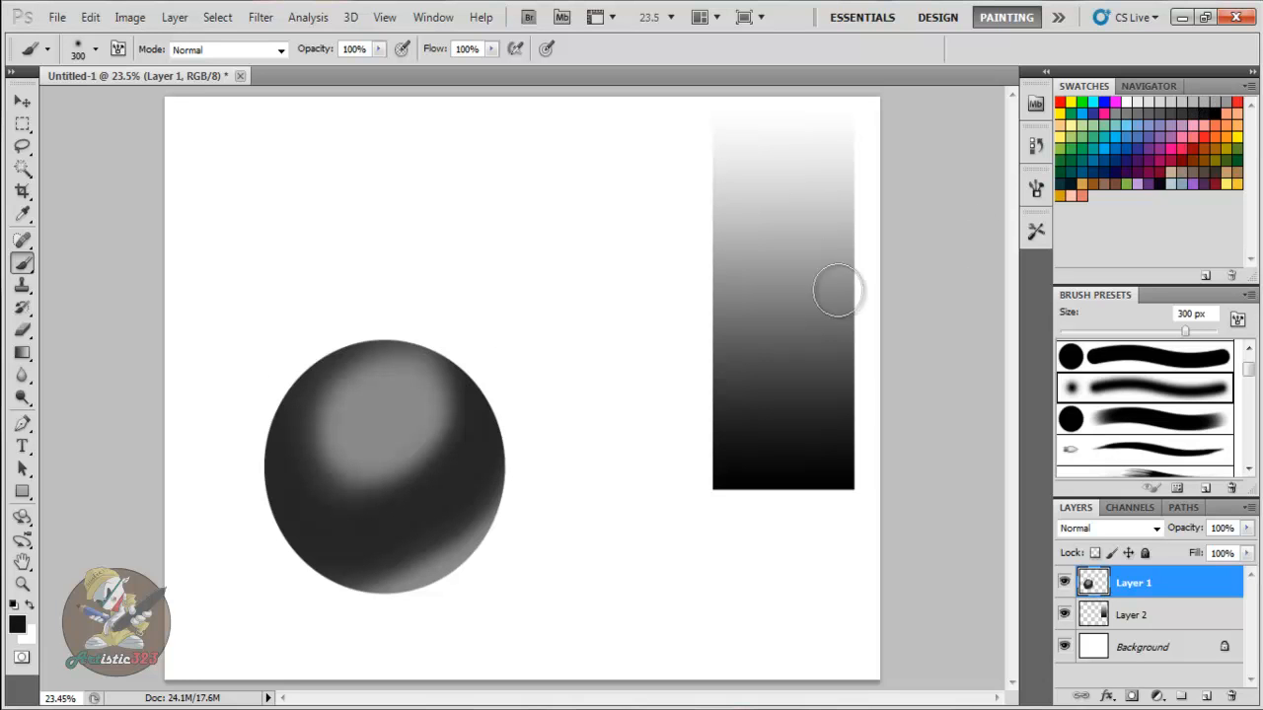
{"action": "key", "text": "bracketleft"}
{"action": "mouse_move", "coordinate": [488, 368]}
{"action": "left_mouse_down"}
{"action": "mouse_move", "coordinate": [500, 397]}
{"action": "mouse_move", "coordinate": [446, 495]}
{"action": "mouse_move", "coordinate": [493, 428]}
{"action": "mouse_move", "coordinate": [386, 524]}
{"action": "mouse_move", "coordinate": [466, 481]}
{"action": "mouse_move", "coordinate": [400, 510]}
{"action": "mouse_move", "coordinate": [384, 538]}
{"action": "mouse_move", "coordinate": [336, 532]}
{"action": "mouse_move", "coordinate": [323, 496]}
{"action": "mouse_move", "coordinate": [430, 530]}
{"action": "mouse_move", "coordinate": [454, 500]}
{"action": "mouse_move", "coordinate": [372, 536]}
{"action": "mouse_move", "coordinate": [384, 527]}
{"action": "mouse_move", "coordinate": [307, 527]}
{"action": "mouse_move", "coordinate": [262, 451]}
{"action": "mouse_move", "coordinate": [264, 475]}
{"action": "mouse_move", "coordinate": [285, 366]}
{"action": "left_mouse_up"}
{"action": "mouse_move", "coordinate": [269, 476]}
{"action": "left_mouse_down"}
{"action": "mouse_move", "coordinate": [300, 536]}
{"action": "mouse_move", "coordinate": [318, 556]}
{"action": "mouse_move", "coordinate": [332, 549]}
{"action": "mouse_move", "coordinate": [326, 564]}
{"action": "mouse_move", "coordinate": [344, 549]}
{"action": "mouse_move", "coordinate": [305, 524]}
{"action": "mouse_move", "coordinate": [265, 426]}
{"action": "left_mouse_up"}
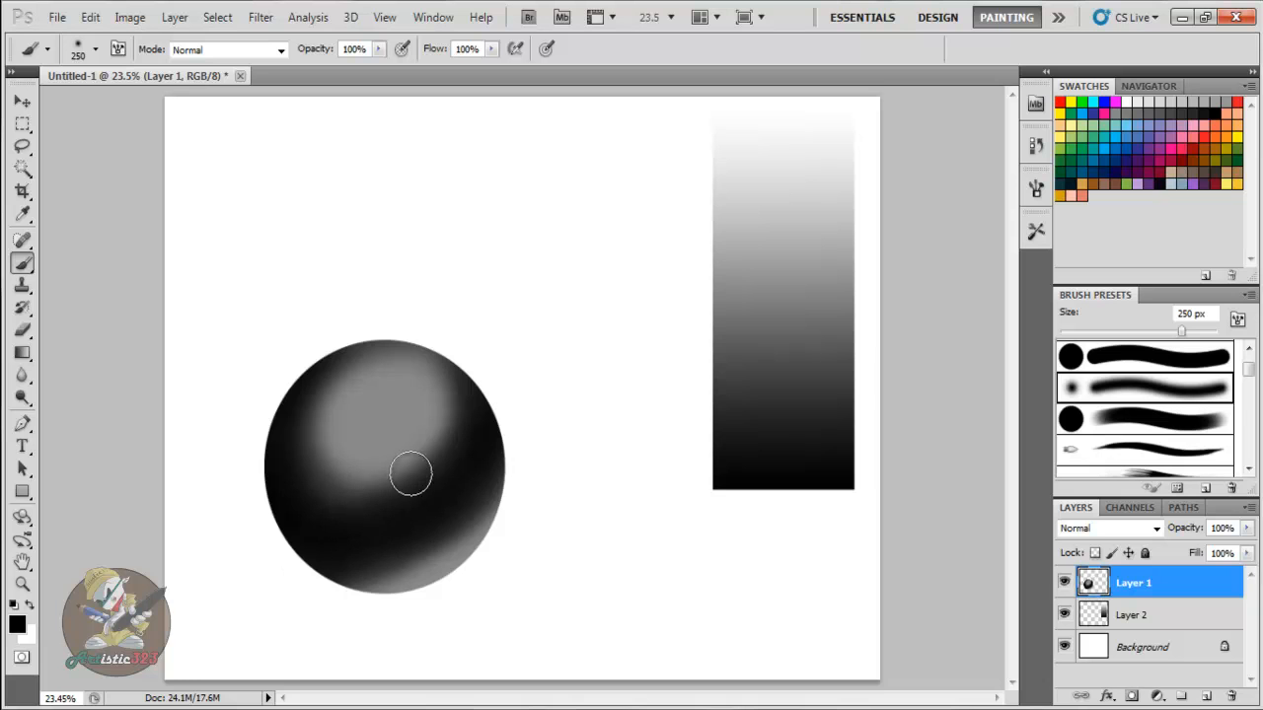
Build up the highlight in the sphere's upper grey area with soft strokes from light grey to white.
{"action": "left_click", "coordinate": [1206, 100]}
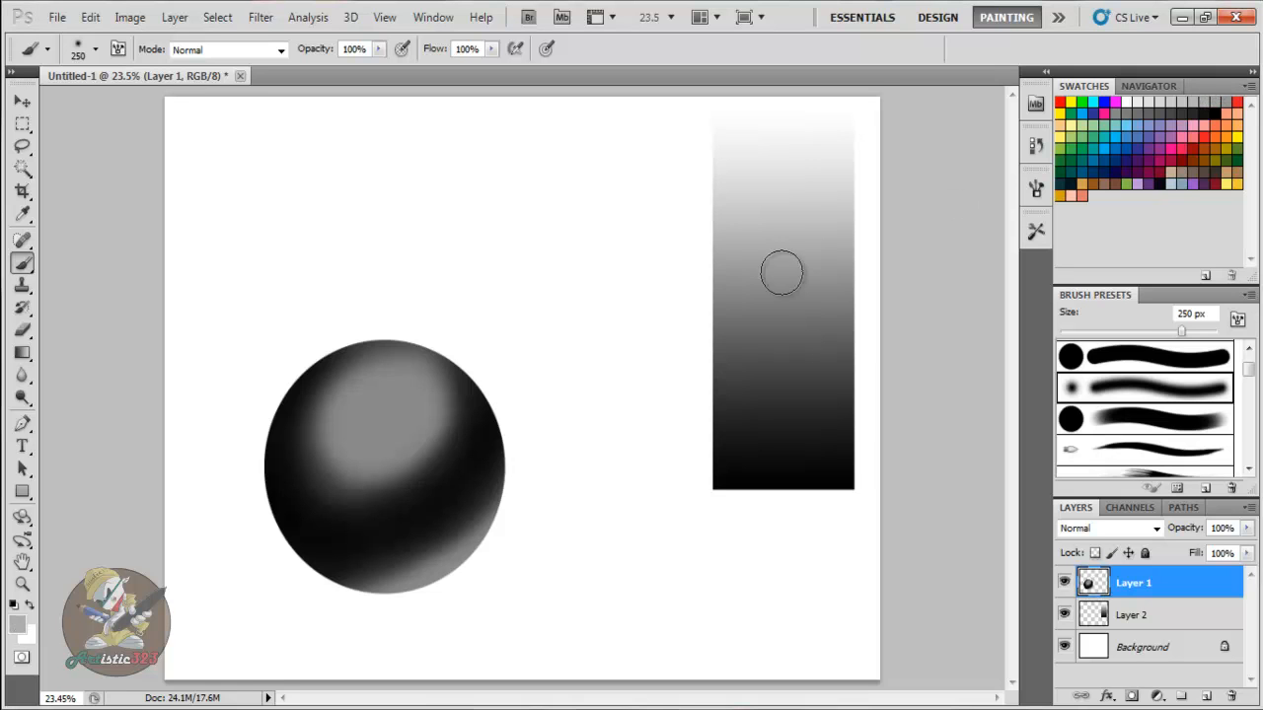
{"action": "mouse_move", "coordinate": [366, 372]}
{"action": "left_mouse_down"}
{"action": "mouse_move", "coordinate": [343, 396]}
{"action": "mouse_move", "coordinate": [360, 365]}
{"action": "mouse_move", "coordinate": [346, 407]}
{"action": "mouse_move", "coordinate": [331, 410]}
{"action": "mouse_move", "coordinate": [343, 452]}
{"action": "mouse_move", "coordinate": [405, 438]}
{"action": "mouse_move", "coordinate": [405, 415]}
{"action": "mouse_move", "coordinate": [388, 432]}
{"action": "mouse_move", "coordinate": [343, 434]}
{"action": "mouse_move", "coordinate": [368, 382]}
{"action": "mouse_move", "coordinate": [352, 407]}
{"action": "mouse_move", "coordinate": [358, 441]}
{"action": "mouse_move", "coordinate": [374, 430]}
{"action": "mouse_move", "coordinate": [364, 399]}
{"action": "mouse_move", "coordinate": [347, 416]}
{"action": "mouse_move", "coordinate": [409, 384]}
{"action": "left_mouse_up"}
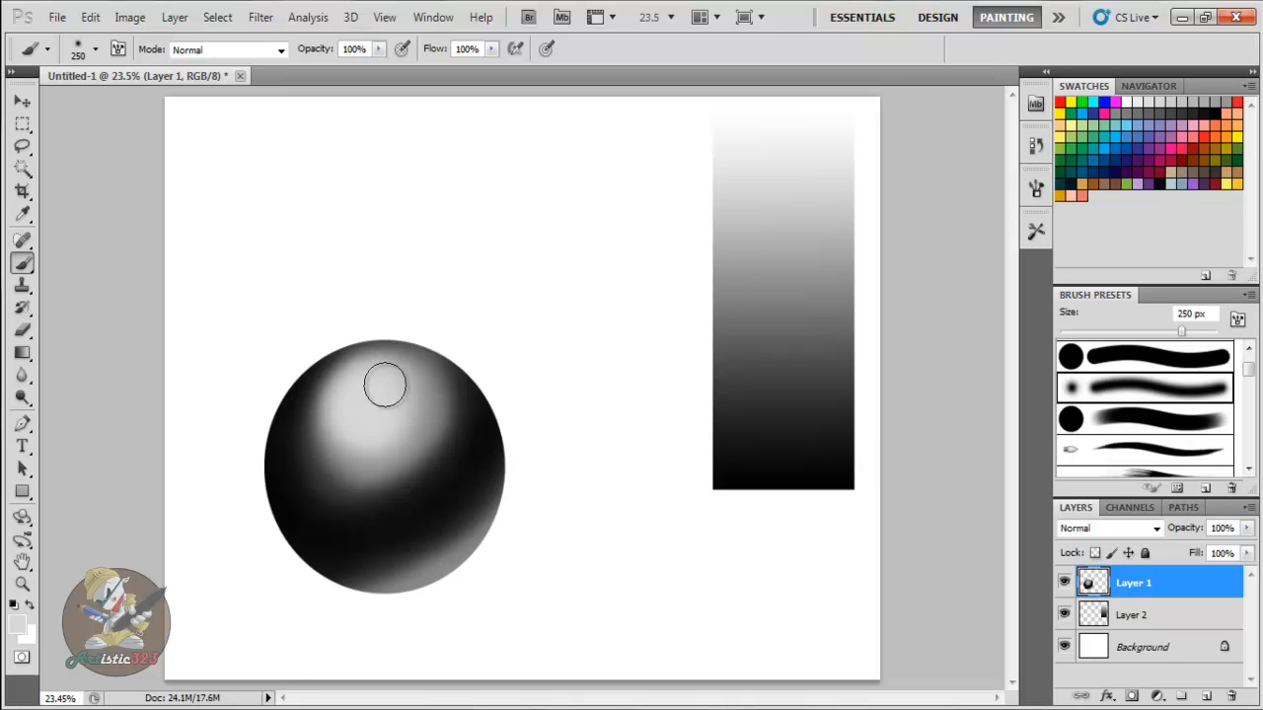
{"action": "left_click_drag", "start_coordinate": [363, 423], "coordinate": [385, 418]}
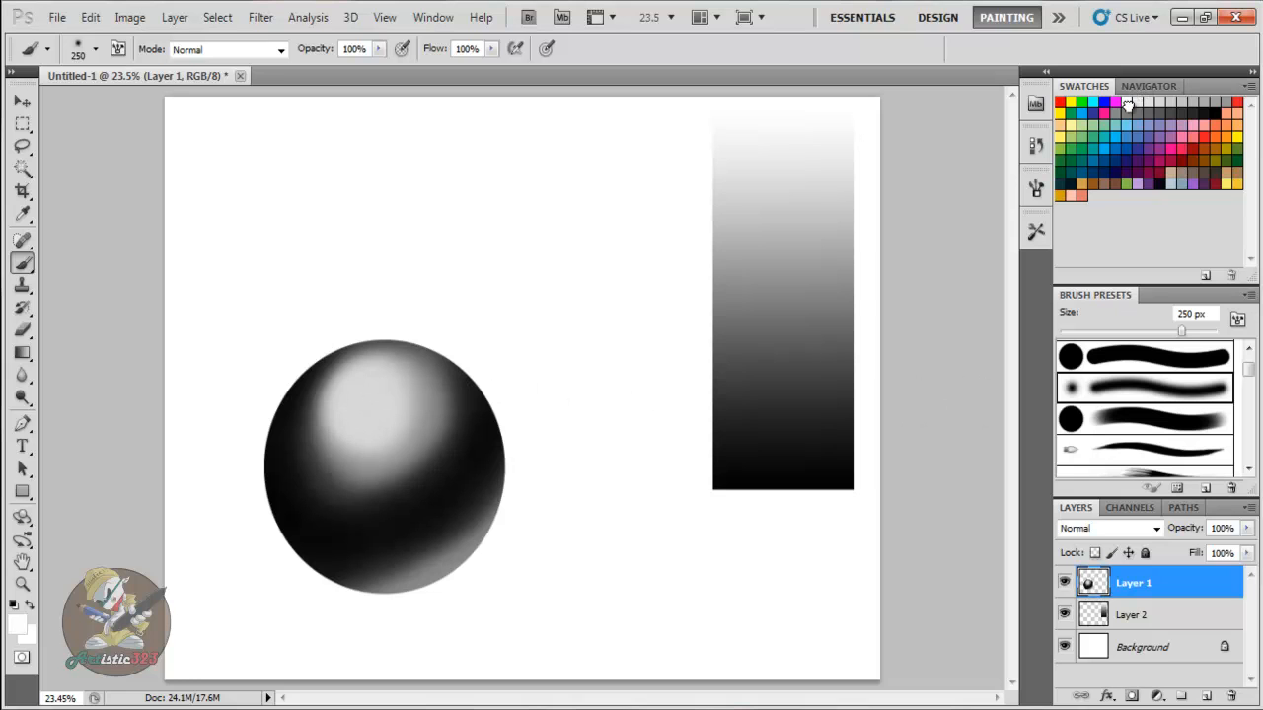
{"action": "double_click", "coordinate": [1128, 104]}
{"action": "left_click", "coordinate": [804, 276]}
{"action": "key", "text": "bracketright"}
{"action": "key", "text": "bracketright"}
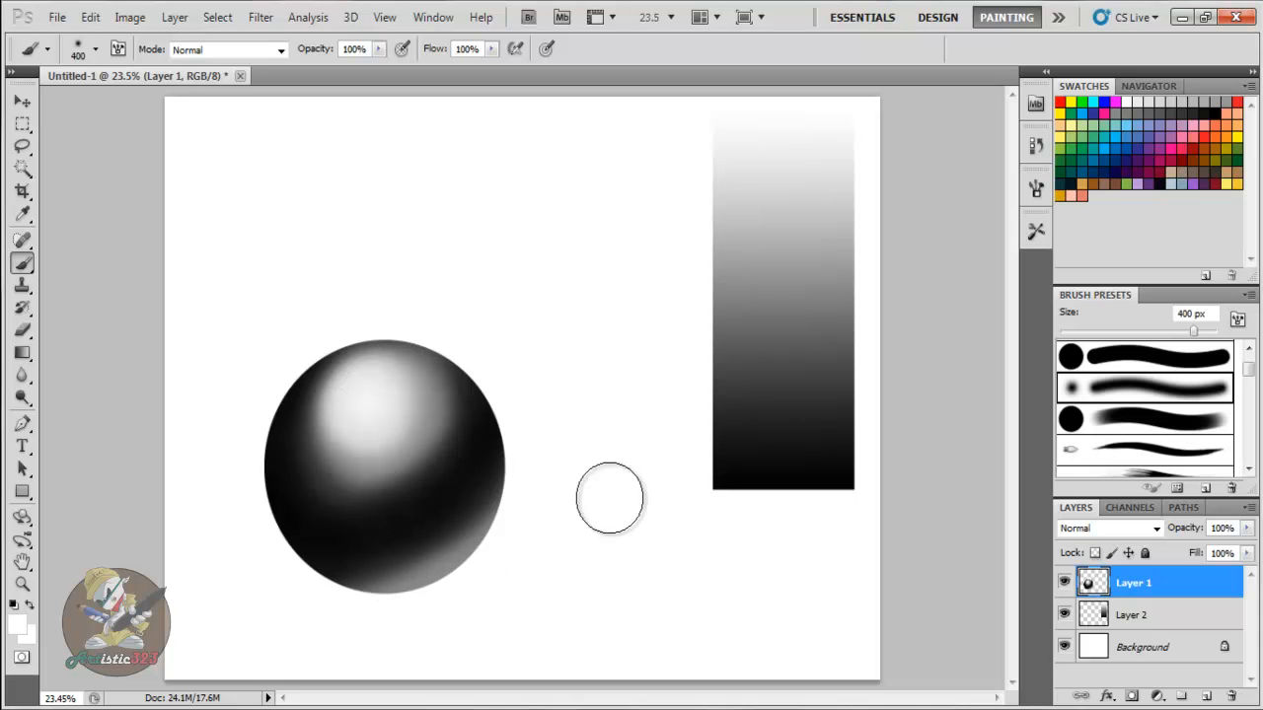
Brighten the reflected-light crescent along the sphere's lower right edge with light grey strokes from a soft 150 px brush.
{"action": "key", "text": "bracketleft"}
{"action": "key", "text": "bracketleft"}
{"action": "key", "text": "bracketleft"}
{"action": "key", "text": "bracketleft"}
{"action": "key", "text": "bracketleft"}
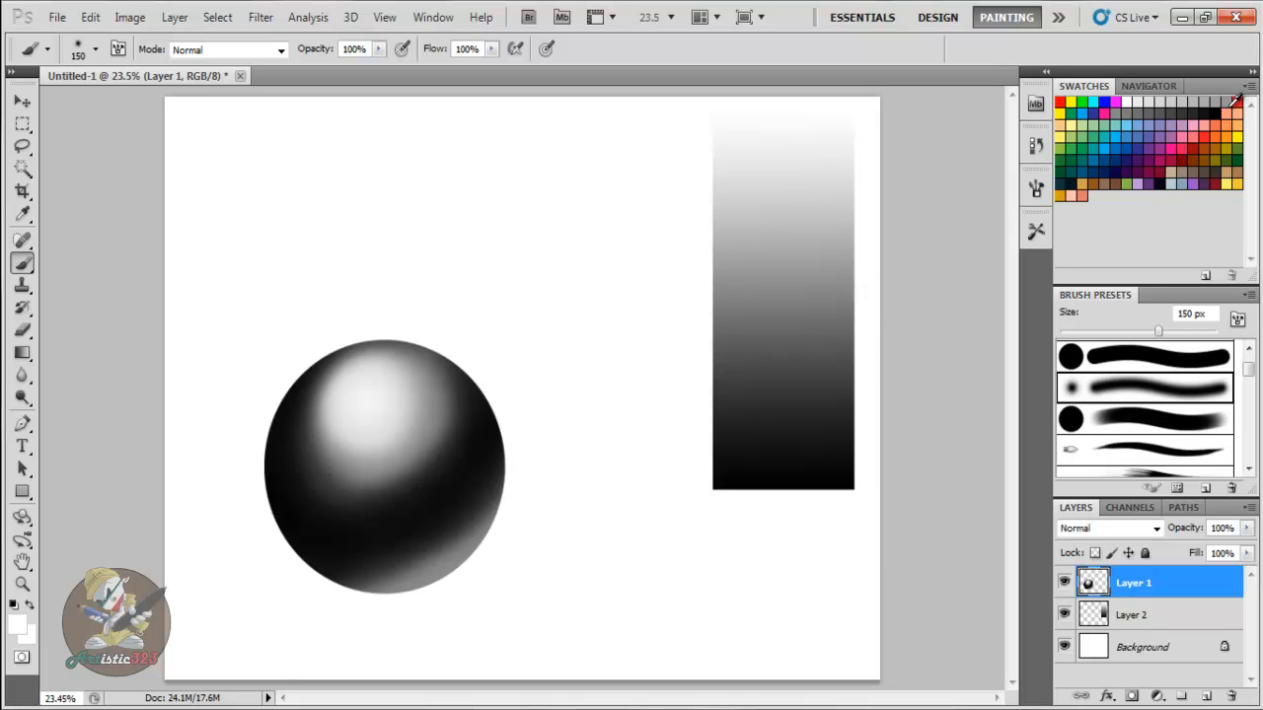
{"action": "mouse_move", "coordinate": [491, 550]}
{"action": "left_mouse_down"}
{"action": "mouse_move", "coordinate": [436, 580]}
{"action": "mouse_move", "coordinate": [453, 576]}
{"action": "mouse_move", "coordinate": [388, 604]}
{"action": "left_mouse_up"}
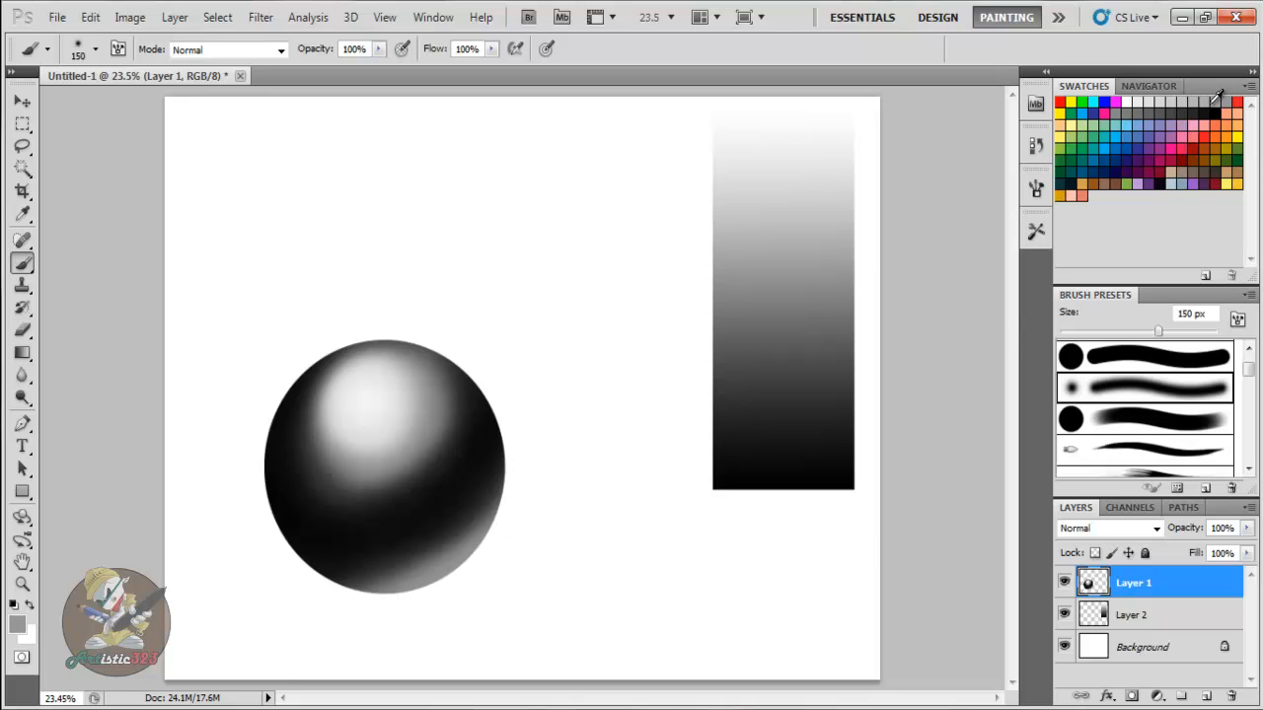
{"action": "left_click_drag", "start_coordinate": [492, 546], "coordinate": [393, 604]}
{"action": "left_click_drag", "start_coordinate": [456, 574], "coordinate": [397, 608]}
{"action": "mouse_move", "coordinate": [501, 540]}
{"action": "left_mouse_down"}
{"action": "mouse_move", "coordinate": [402, 597]}
{"action": "mouse_move", "coordinate": [345, 606]}
{"action": "left_mouse_up"}
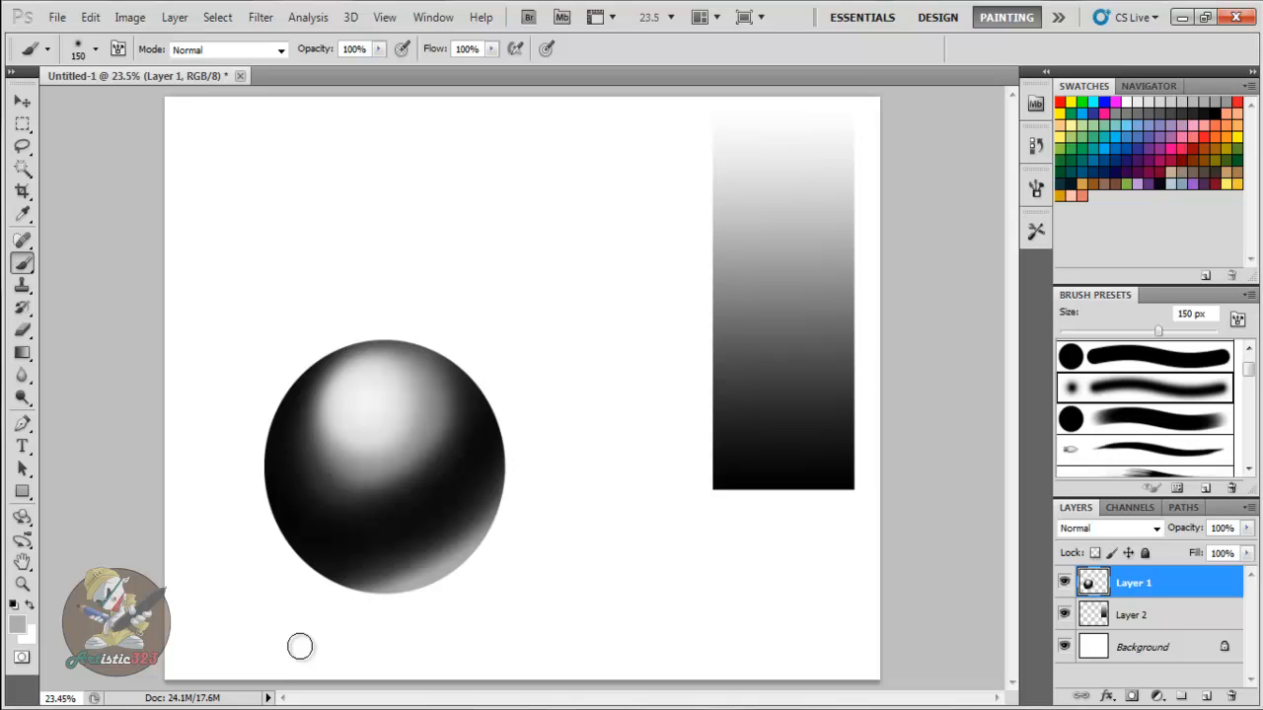
Clear the active selection around the sphere and undo a trial stroke beside it.
{"action": "left_click", "coordinate": [1064, 613]}
{"action": "left_click", "coordinate": [90, 17]}
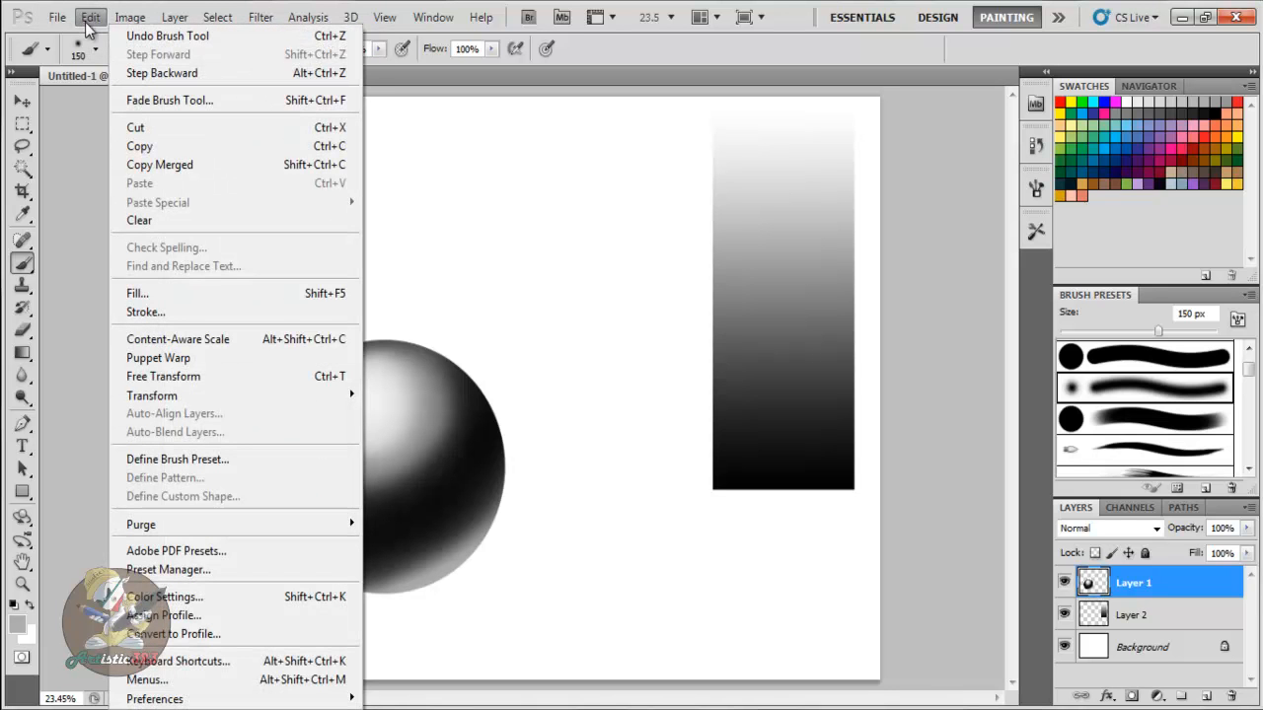
{"action": "left_click", "coordinate": [77, 170]}
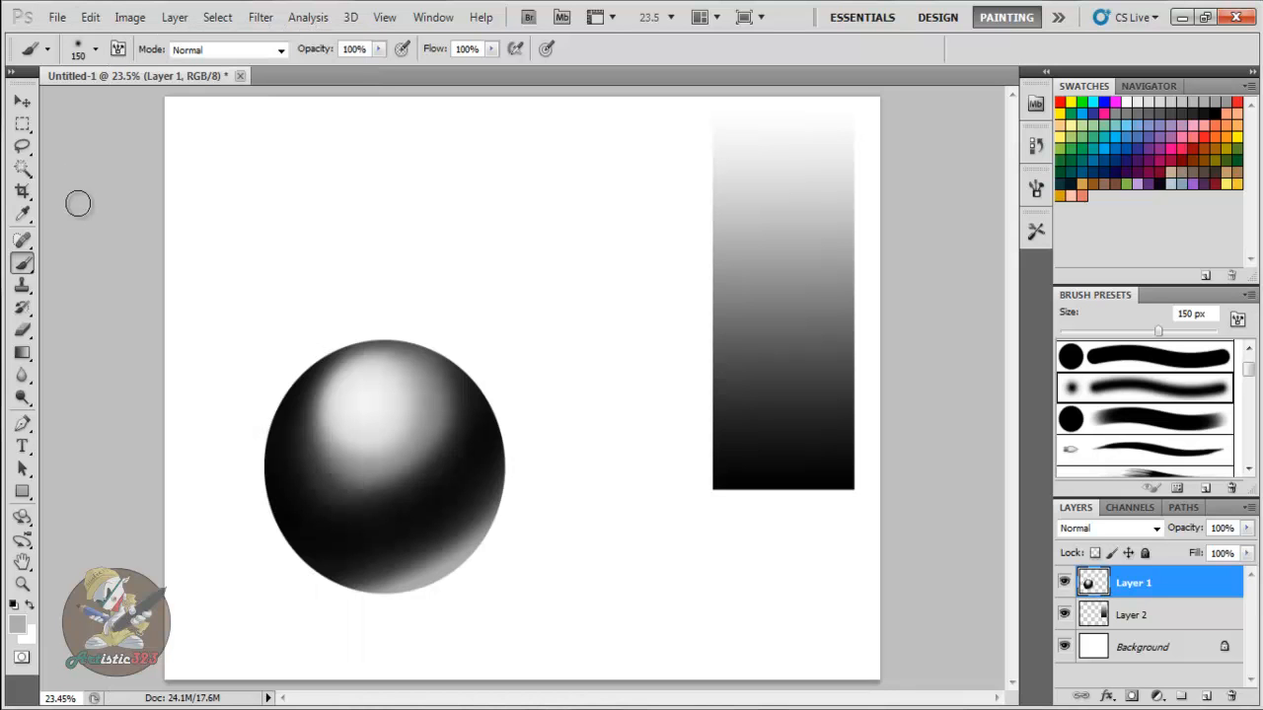
{"action": "left_click", "coordinate": [90, 18]}
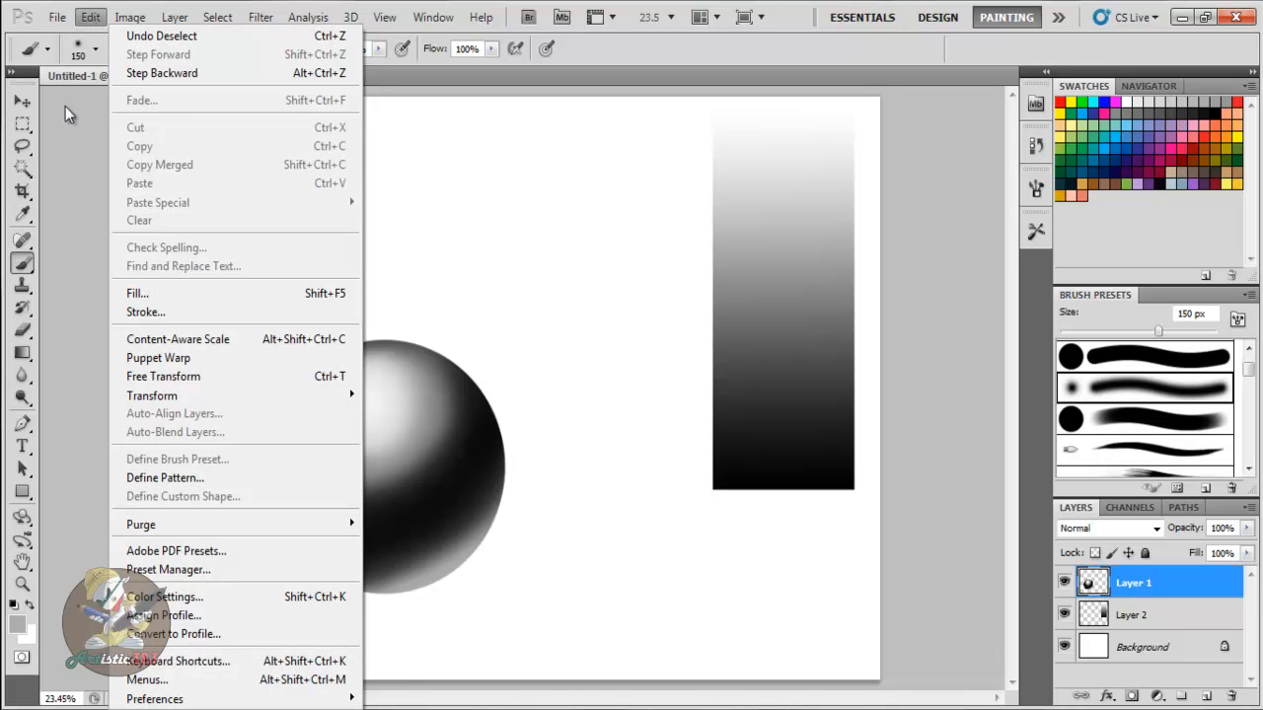
{"action": "left_click", "coordinate": [64, 203]}
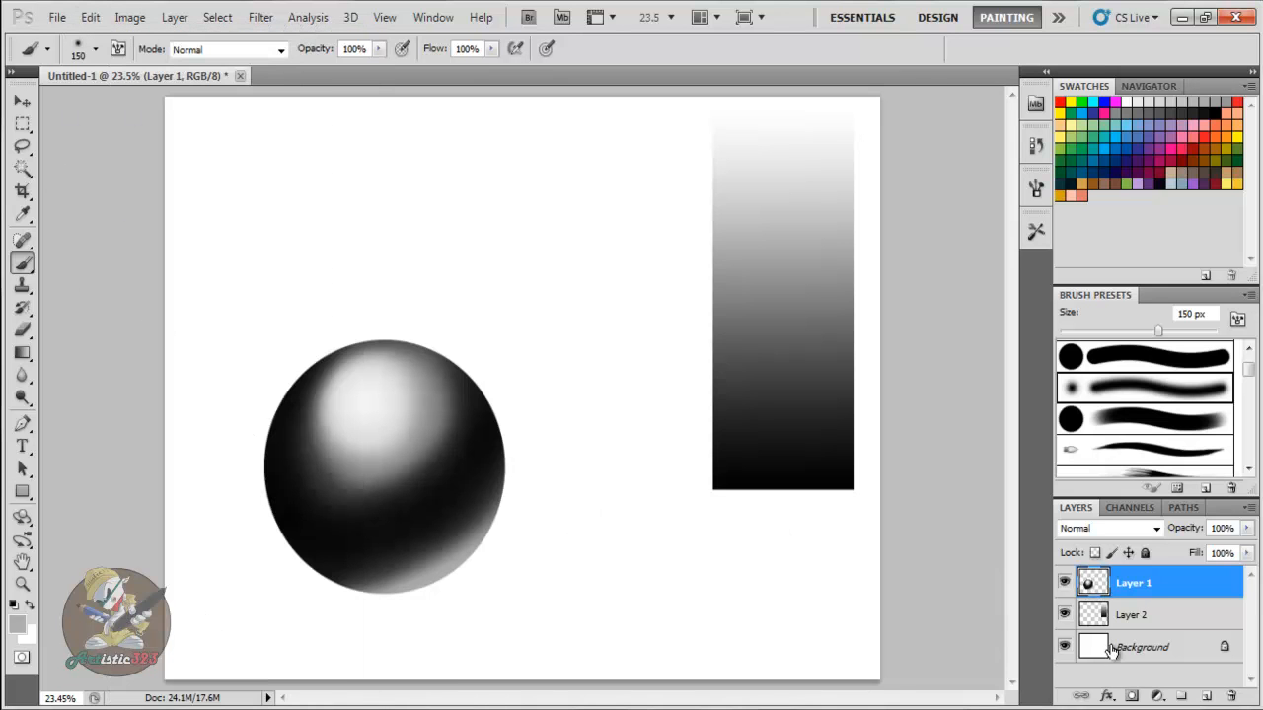
{"action": "mouse_move", "coordinate": [580, 330]}
{"action": "left_mouse_down"}
{"action": "mouse_move", "coordinate": [545, 390]}
{"action": "mouse_move", "coordinate": [598, 378]}
{"action": "mouse_move", "coordinate": [607, 424]}
{"action": "mouse_move", "coordinate": [609, 482]}
{"action": "mouse_move", "coordinate": [574, 550]}
{"action": "mouse_move", "coordinate": [586, 619]}
{"action": "mouse_move", "coordinate": [729, 619]}
{"action": "left_mouse_up"}
{"action": "key", "text": "ctrl+z"}
Add a new empty layer and place it between Layer 1 and Layer 2.
{"action": "left_click", "coordinate": [1109, 646]}
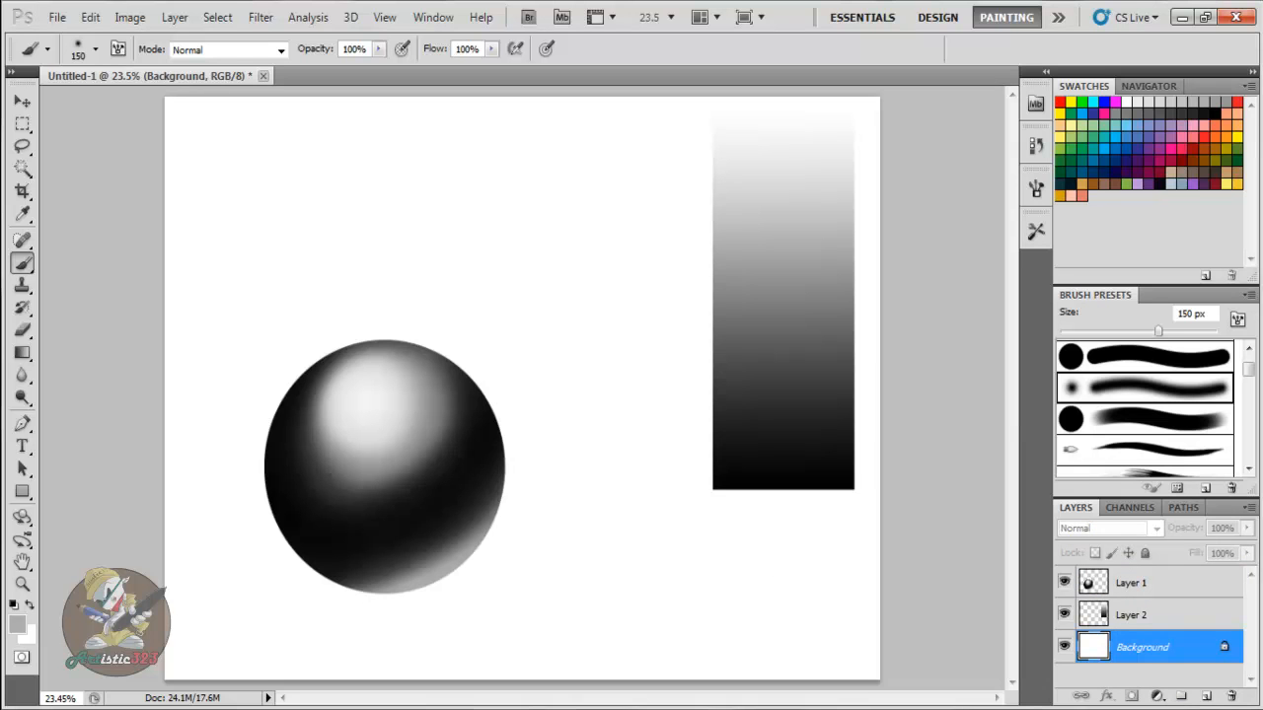
{"action": "left_click", "coordinate": [1207, 696]}
{"action": "left_click_drag", "start_coordinate": [1112, 636], "coordinate": [1115, 612]}
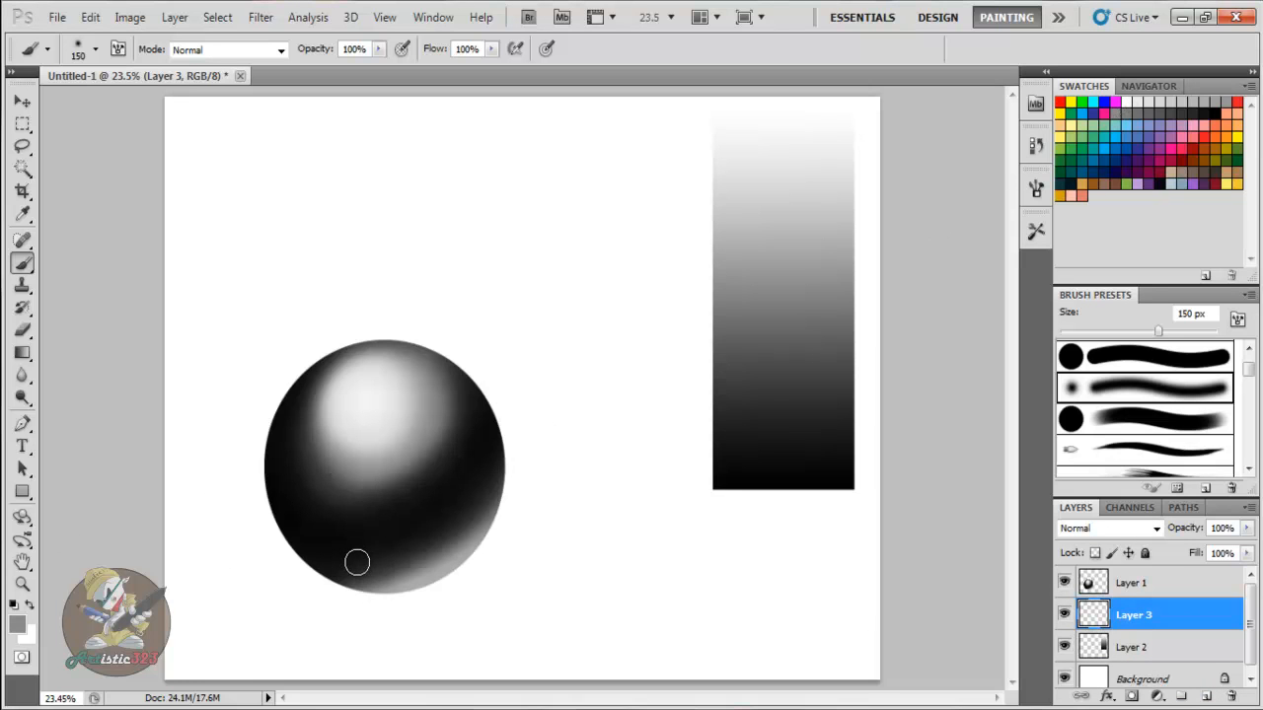
Paint a mid-grey elliptical outline for the cast shadow beneath the sphere and out to its right with a soft 150 px brush.
{"action": "key", "text": "]"}
{"action": "key", "text": "["}
{"action": "mouse_move", "coordinate": [315, 554]}
{"action": "left_mouse_down"}
{"action": "mouse_move", "coordinate": [314, 592]}
{"action": "mouse_move", "coordinate": [296, 567]}
{"action": "mouse_move", "coordinate": [308, 543]}
{"action": "mouse_move", "coordinate": [290, 573]}
{"action": "mouse_move", "coordinate": [314, 536]}
{"action": "mouse_move", "coordinate": [299, 582]}
{"action": "mouse_move", "coordinate": [303, 570]}
{"action": "mouse_move", "coordinate": [332, 580]}
{"action": "mouse_move", "coordinate": [309, 563]}
{"action": "mouse_move", "coordinate": [312, 593]}
{"action": "mouse_move", "coordinate": [310, 545]}
{"action": "mouse_move", "coordinate": [281, 550]}
{"action": "mouse_move", "coordinate": [293, 592]}
{"action": "mouse_move", "coordinate": [357, 592]}
{"action": "mouse_move", "coordinate": [299, 573]}
{"action": "left_mouse_up"}
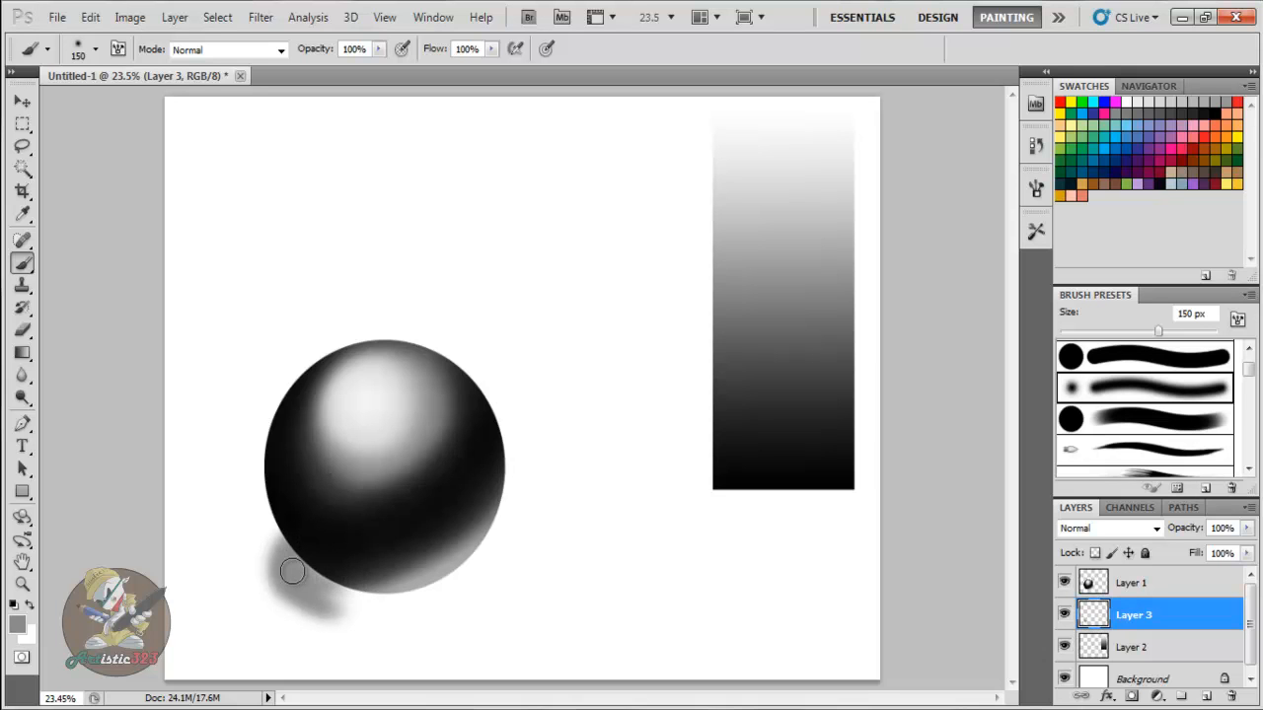
{"action": "mouse_move", "coordinate": [470, 528]}
{"action": "left_mouse_down"}
{"action": "mouse_move", "coordinate": [572, 541]}
{"action": "mouse_move", "coordinate": [605, 581]}
{"action": "mouse_move", "coordinate": [577, 607]}
{"action": "mouse_move", "coordinate": [458, 616]}
{"action": "left_mouse_up"}
{"action": "mouse_move", "coordinate": [308, 600]}
{"action": "left_mouse_down"}
{"action": "mouse_move", "coordinate": [341, 618]}
{"action": "mouse_move", "coordinate": [324, 603]}
{"action": "mouse_move", "coordinate": [395, 619]}
{"action": "mouse_move", "coordinate": [347, 611]}
{"action": "mouse_move", "coordinate": [490, 608]}
{"action": "mouse_move", "coordinate": [457, 603]}
{"action": "left_mouse_up"}
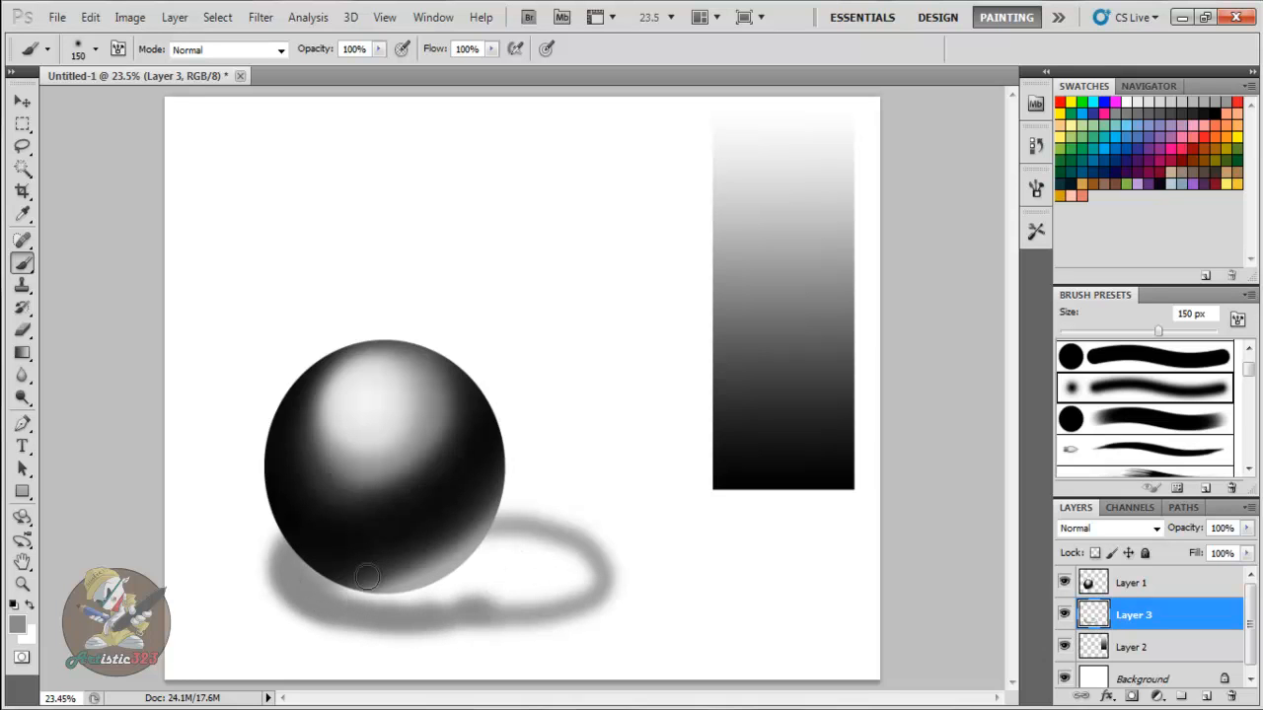